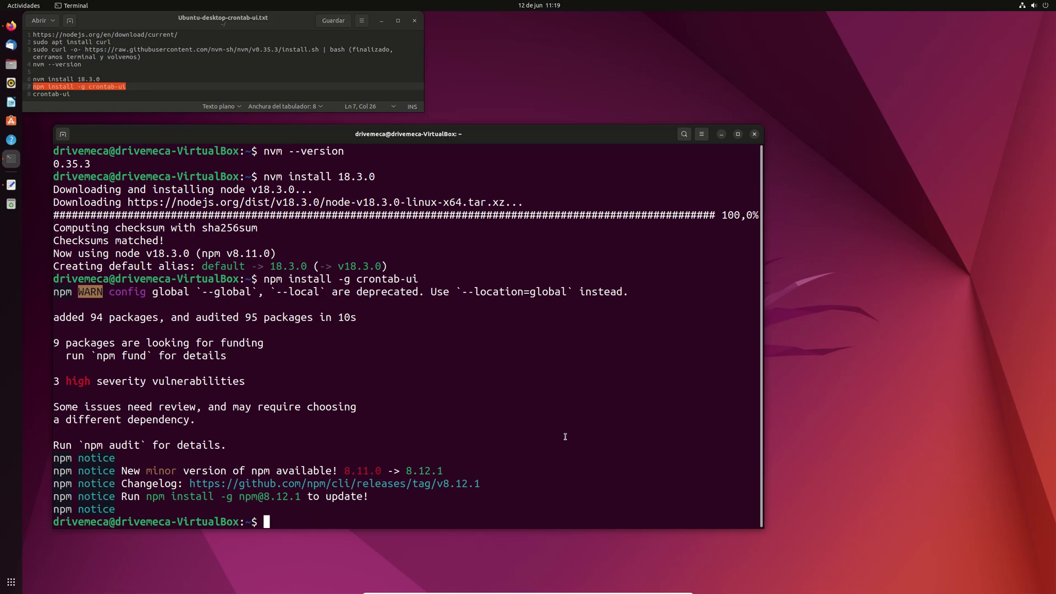
- Clear the terminal and start the Crontab UI server with the command crontab-ui
type("clear")
key("Return")
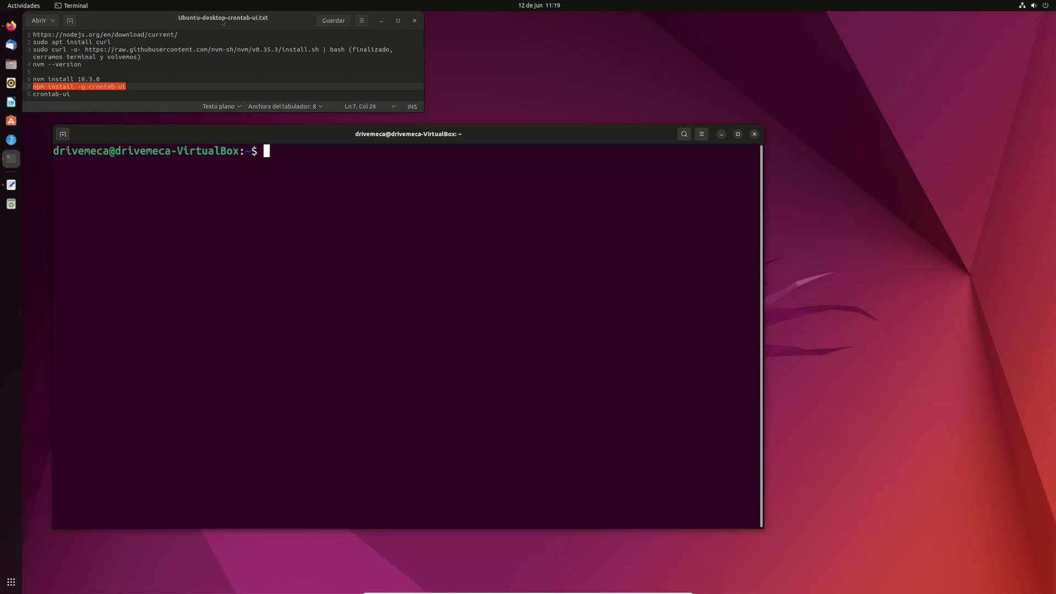
type("crontab-ui")
key("Return")
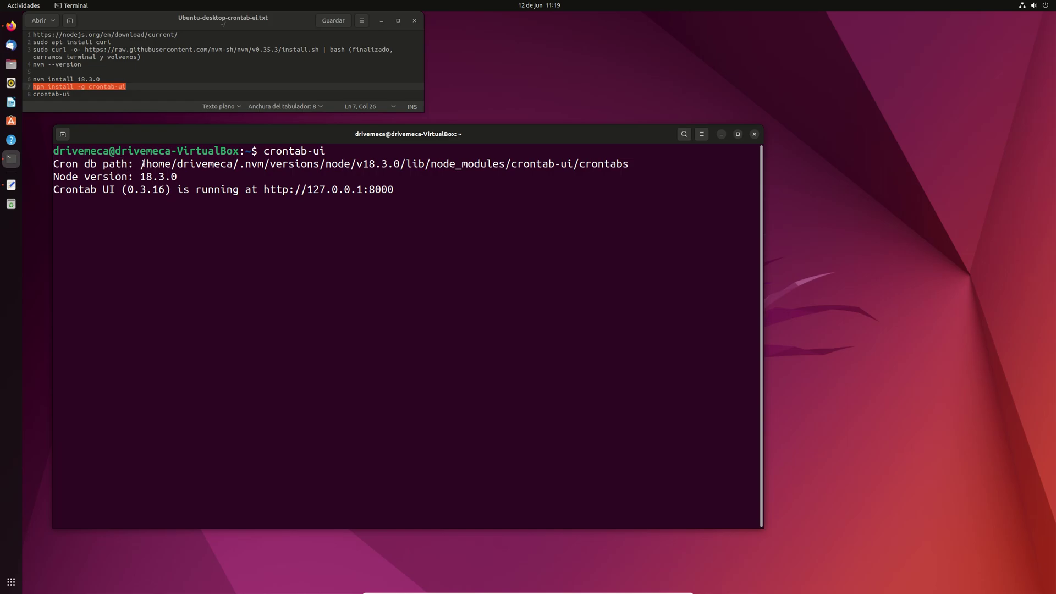
left_click_drag(140, 164, 622, 166)
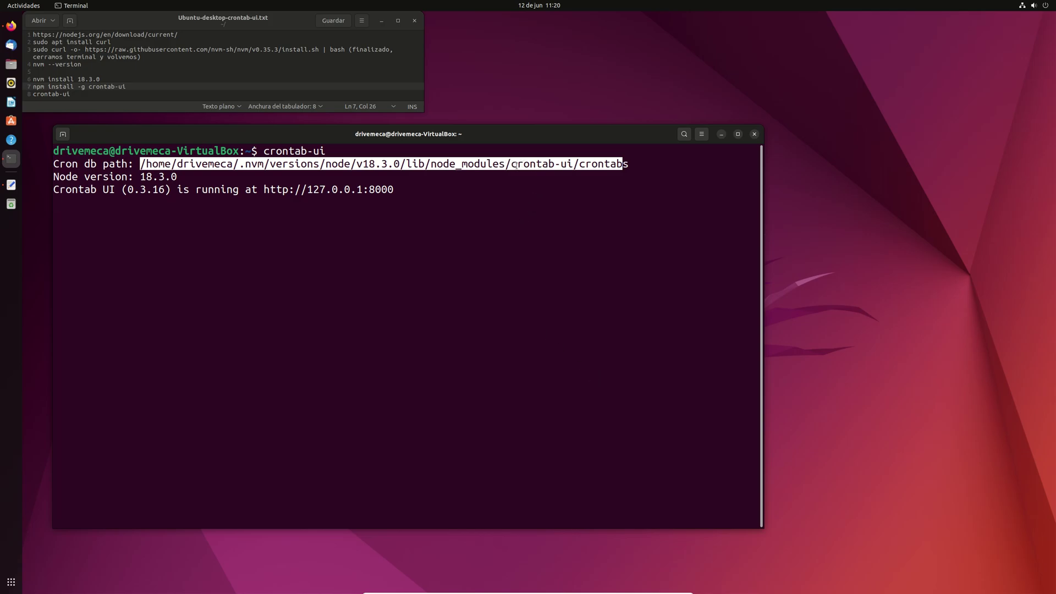
left_click(632, 162)
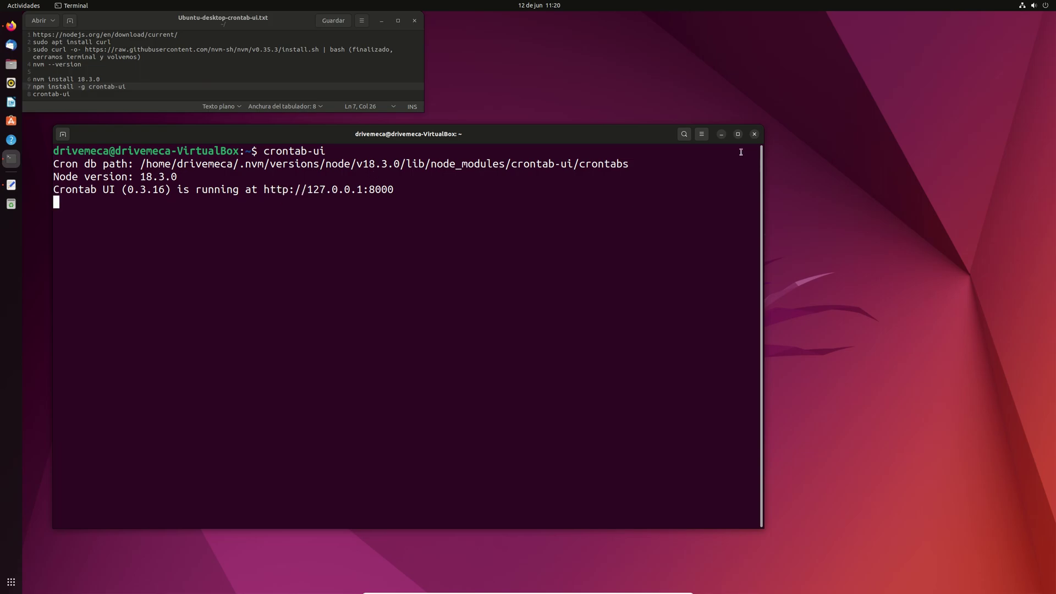
- Minimize the terminal, switch to Firefox and open localhost:8000 in a new tab
left_click(721, 138)
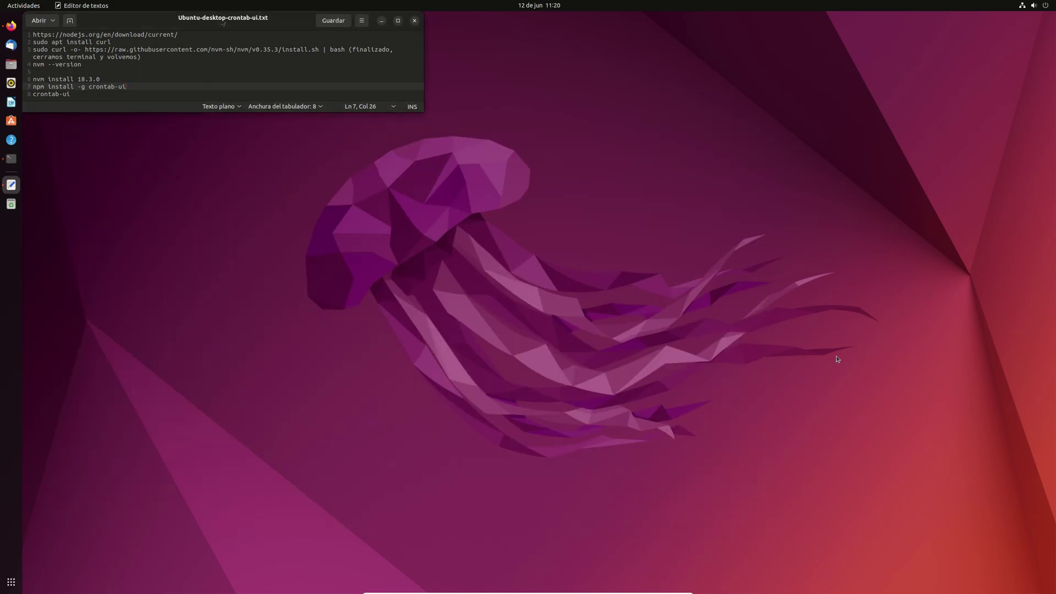
left_click(12, 28)
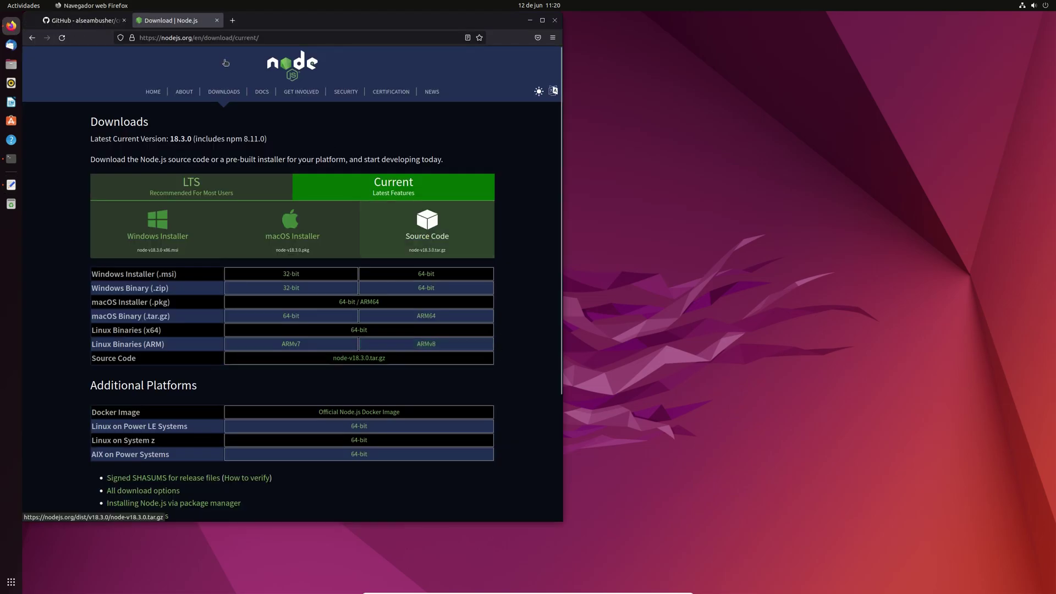
left_click(232, 21)
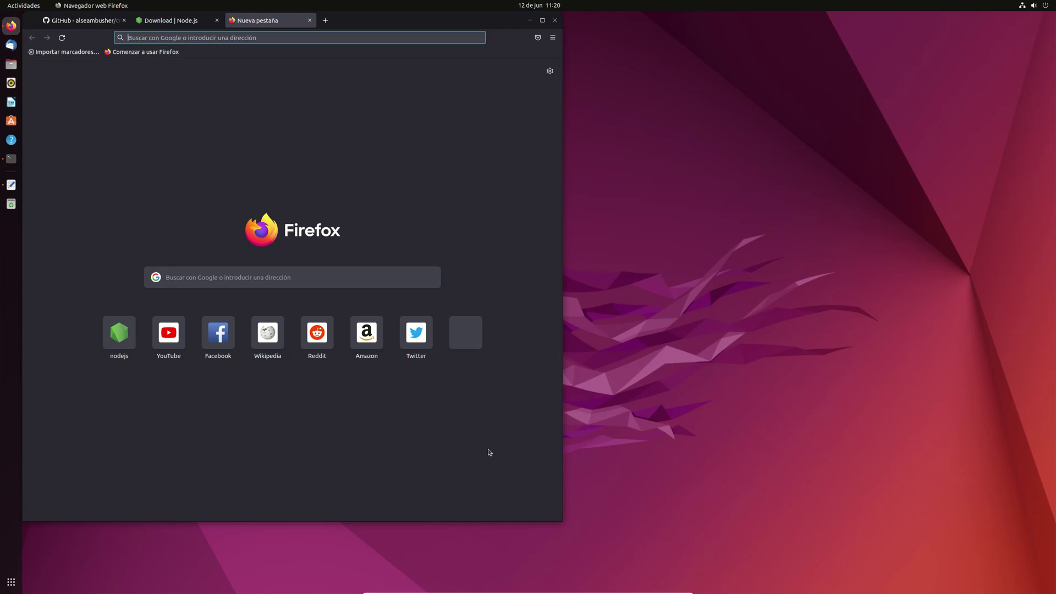
type("localhost")
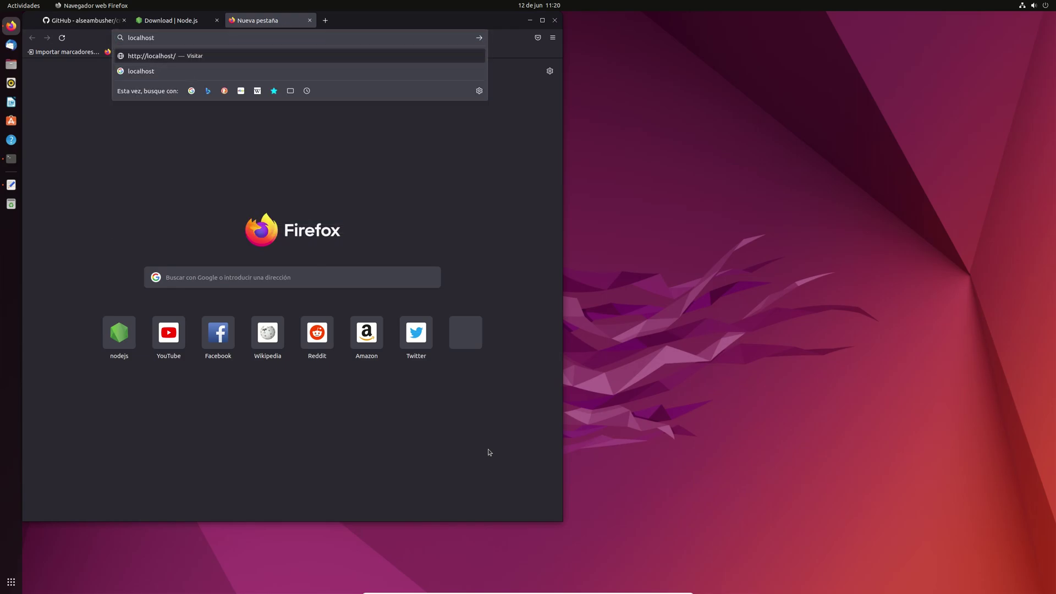
type(":")
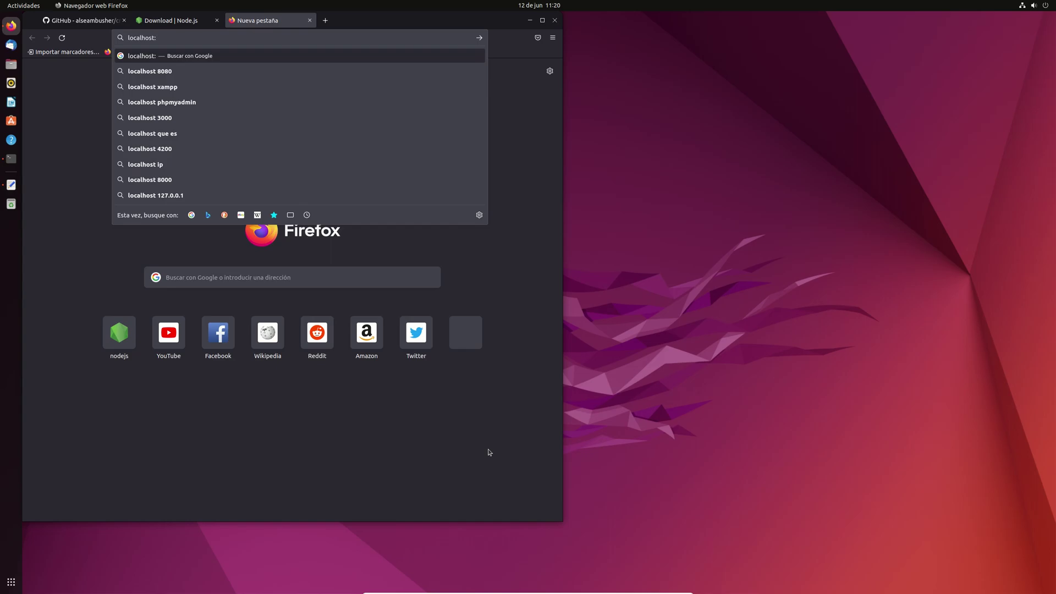
type("8000")
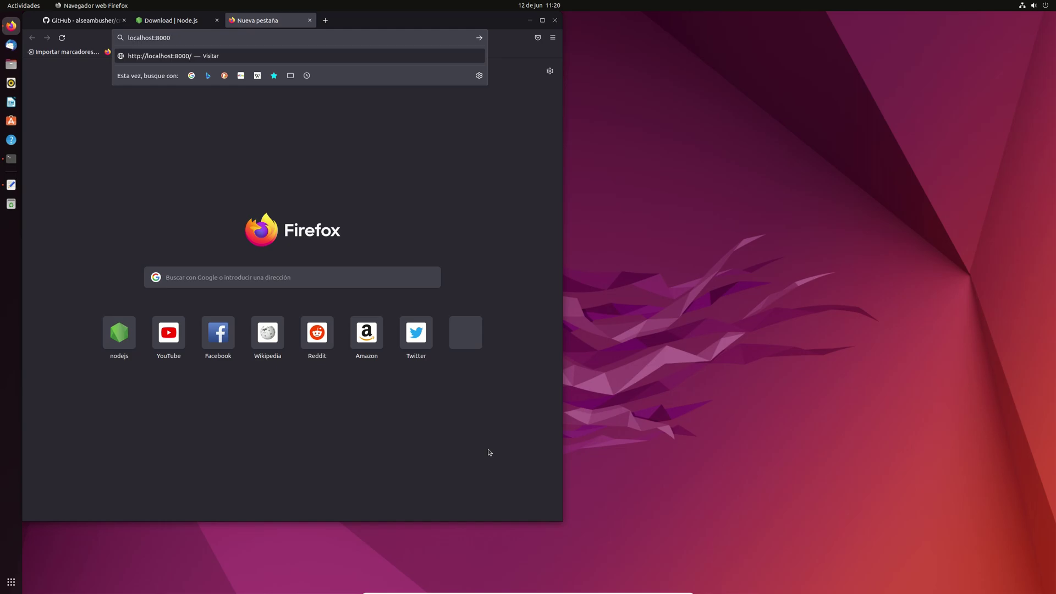
key("Return")
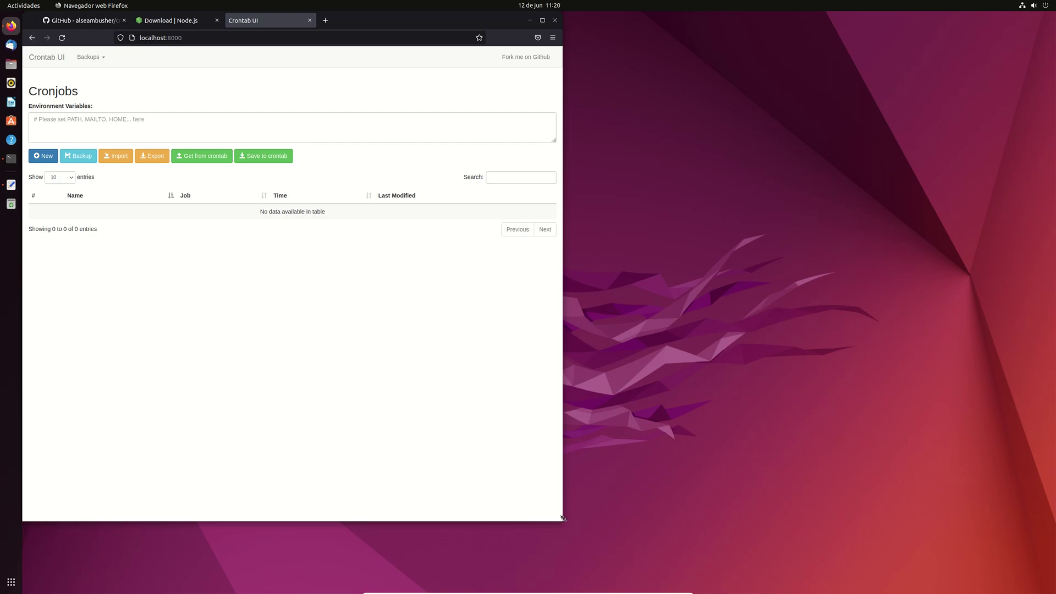
- Widen the browser window and move it towards the middle of the desktop, minimizing the text editor behind it
left_click_drag(786, 494, 735, 526)
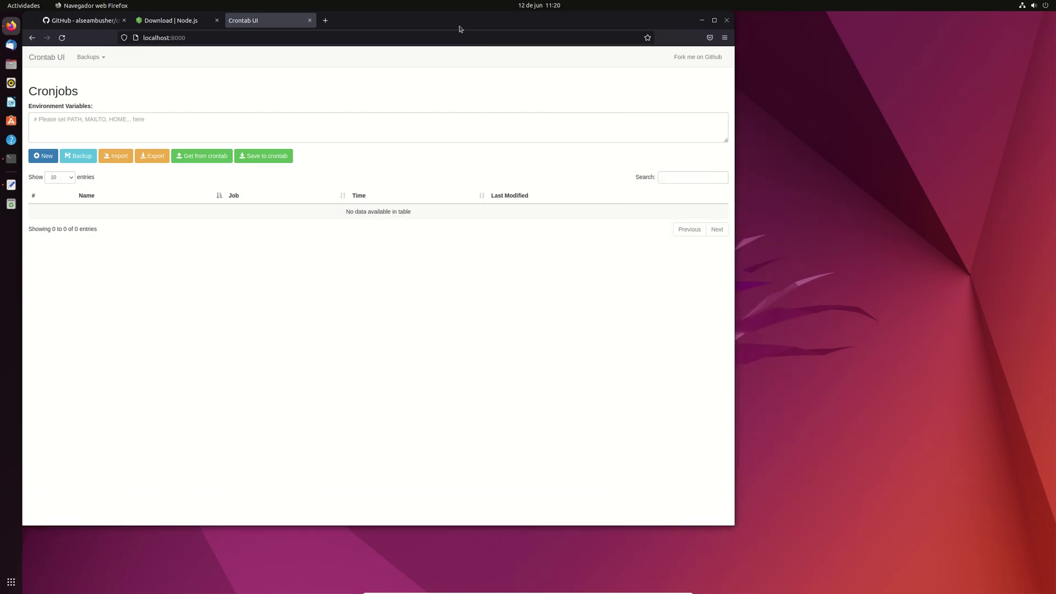
left_click_drag(410, 21, 559, 64)
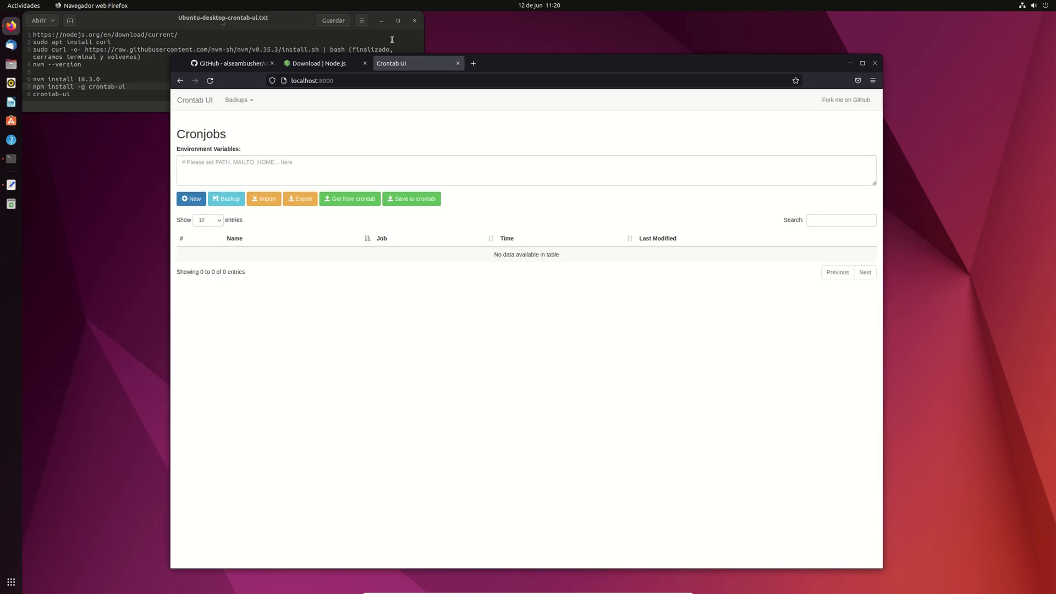
left_click(381, 21)
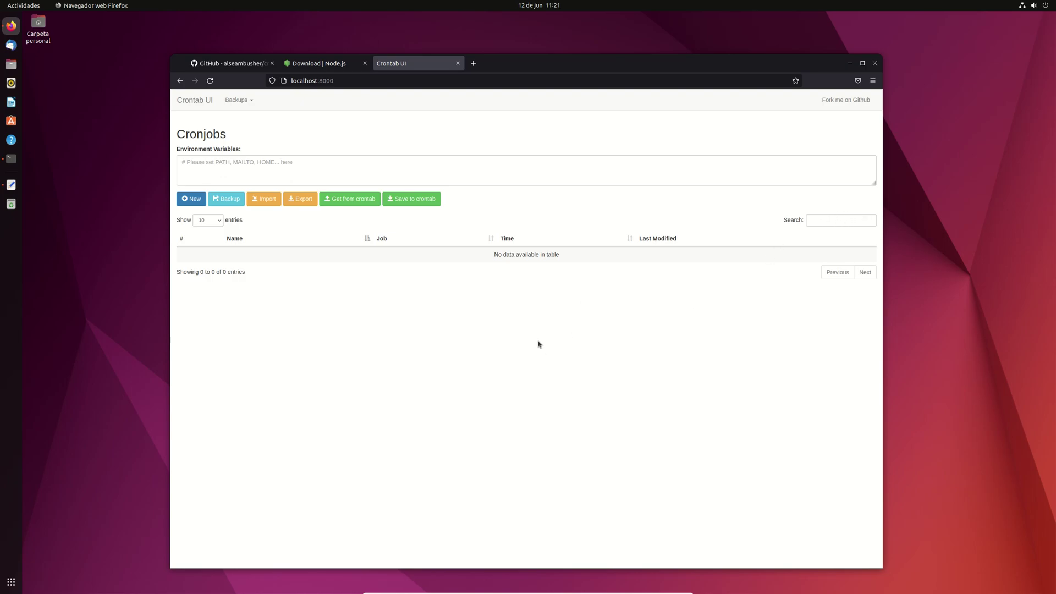
- Start a new cron job in Crontab UI and name it "Comando df"
left_click(186, 201)
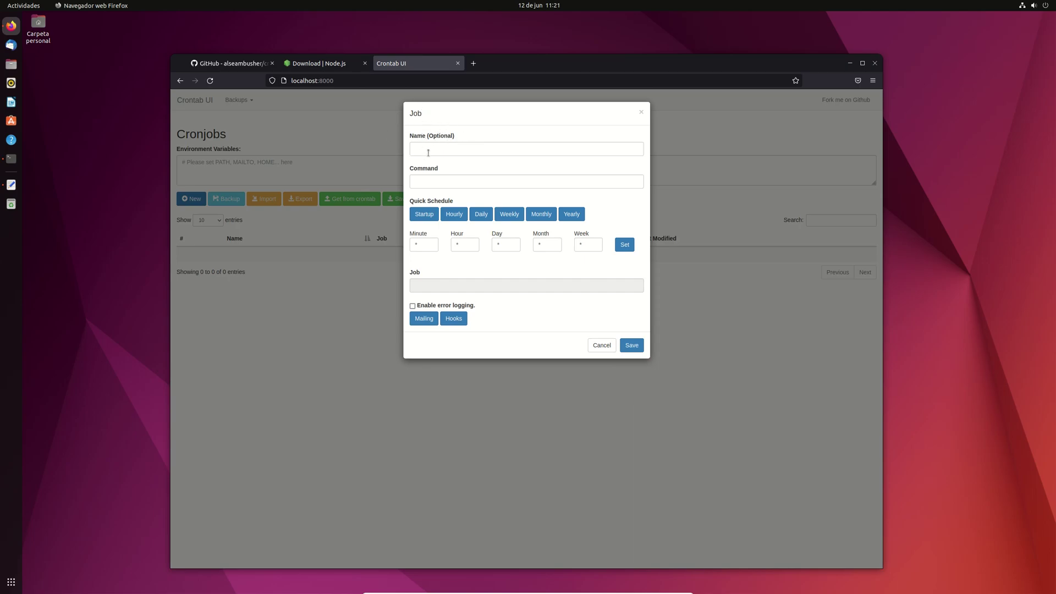
left_click(457, 148)
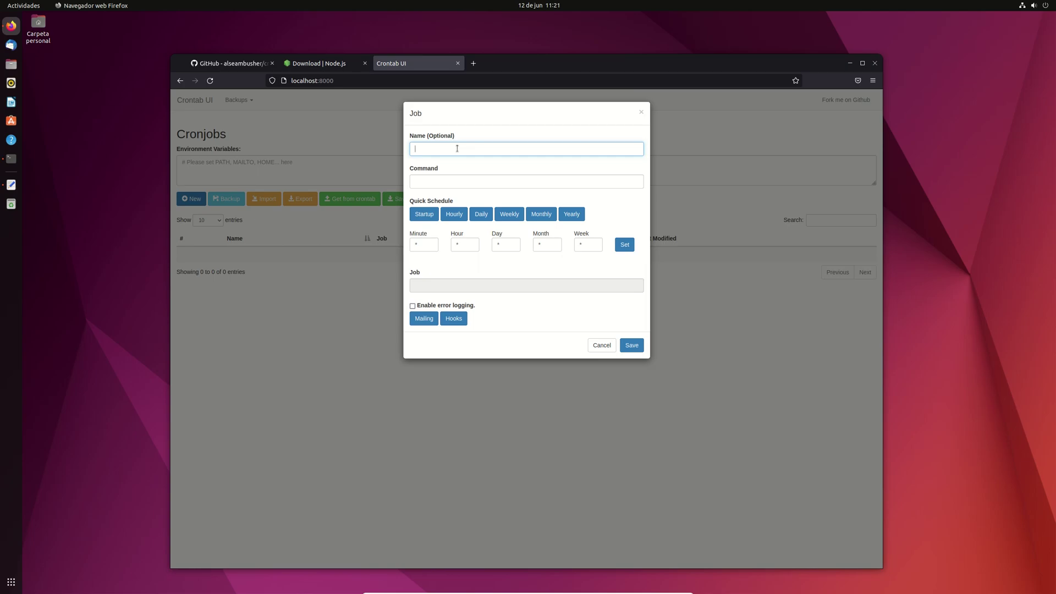
type("omando df")
- Switch to Terminal, open a second tab, move the window over the browser and enlarge the terminal text
left_click(11, 158)
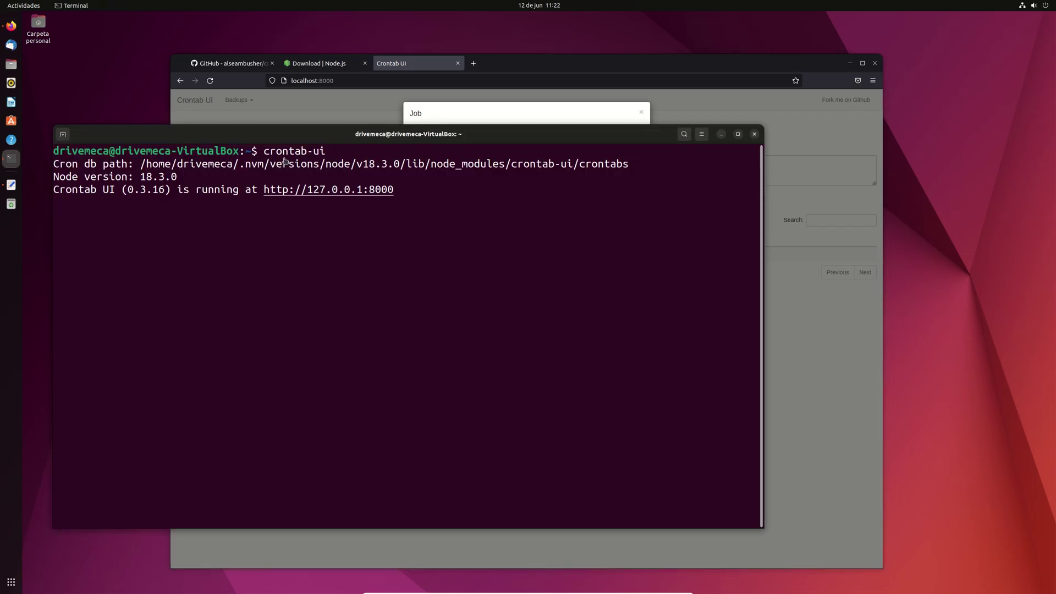
left_click(62, 134)
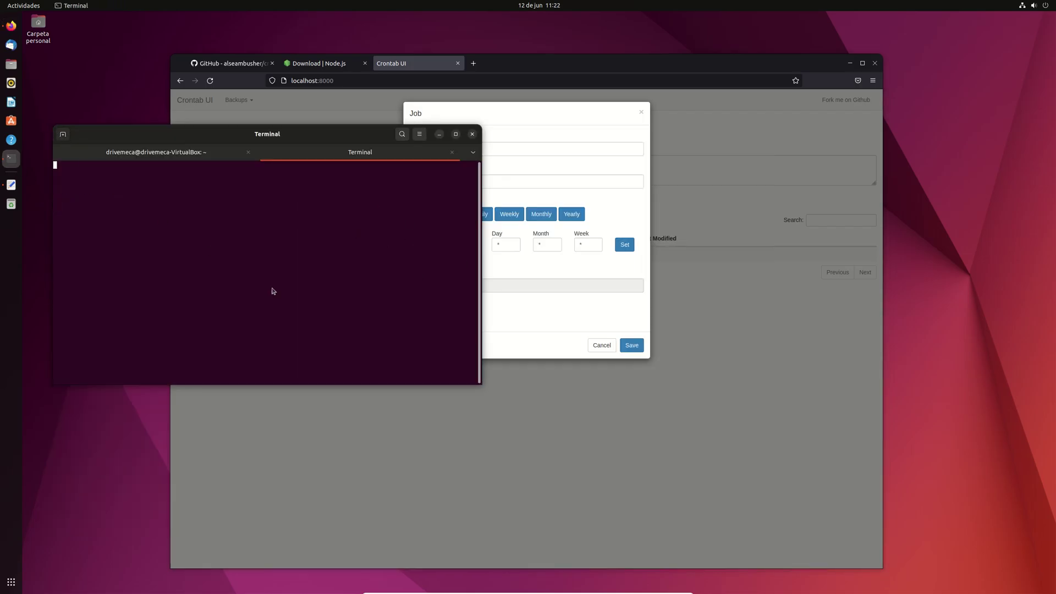
left_click_drag(284, 135, 577, 168)
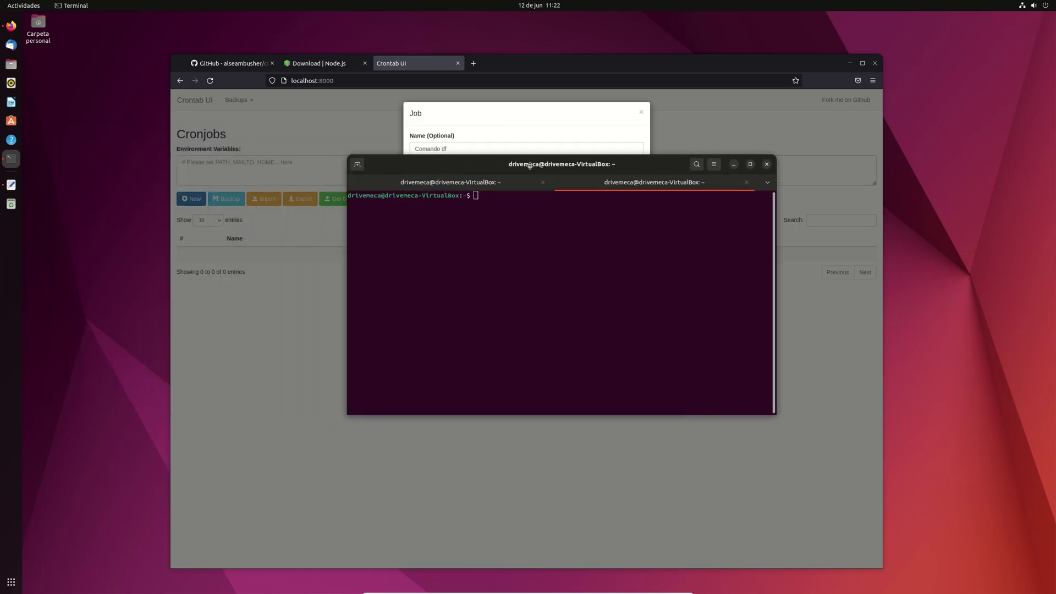
left_click(717, 170)
left_click(739, 202)
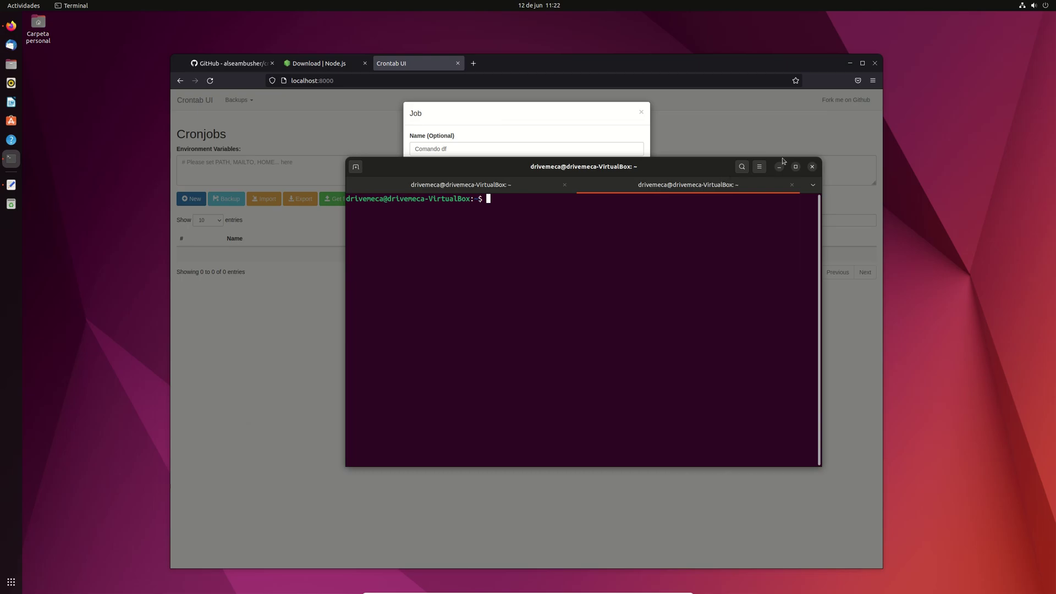
left_click(759, 167)
left_click(793, 195)
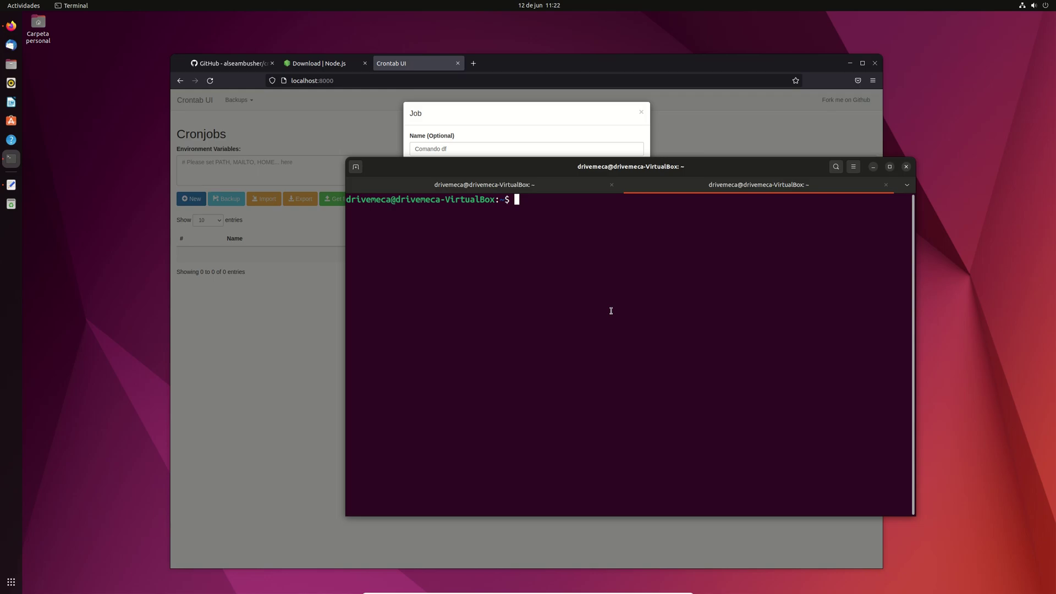
- Look up the path of the df command with "which df" and copy the returned path
type("which df")
key("Return")
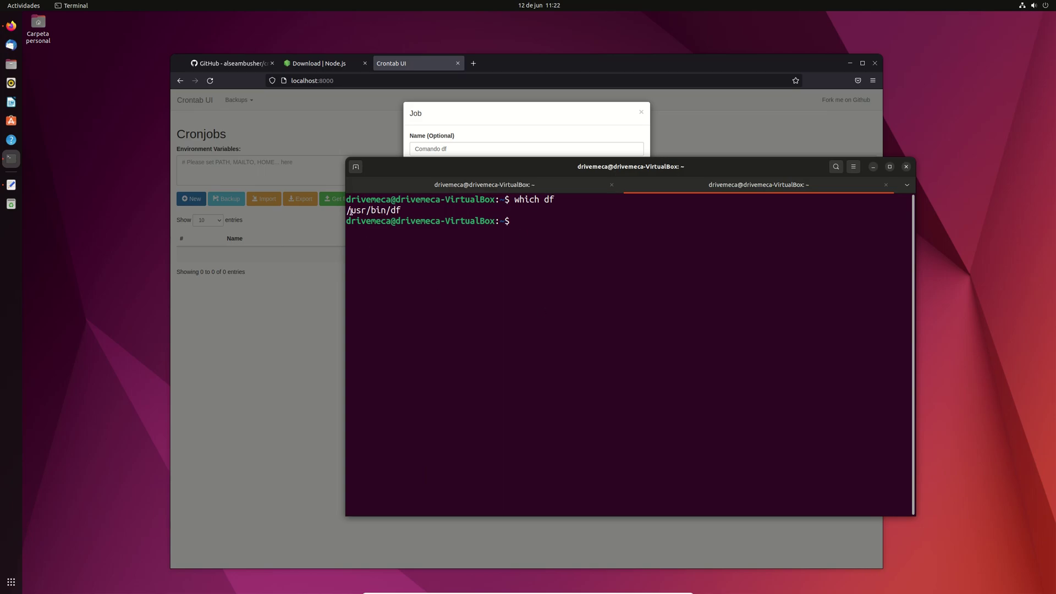
double_click(380, 212)
right_click(380, 212)
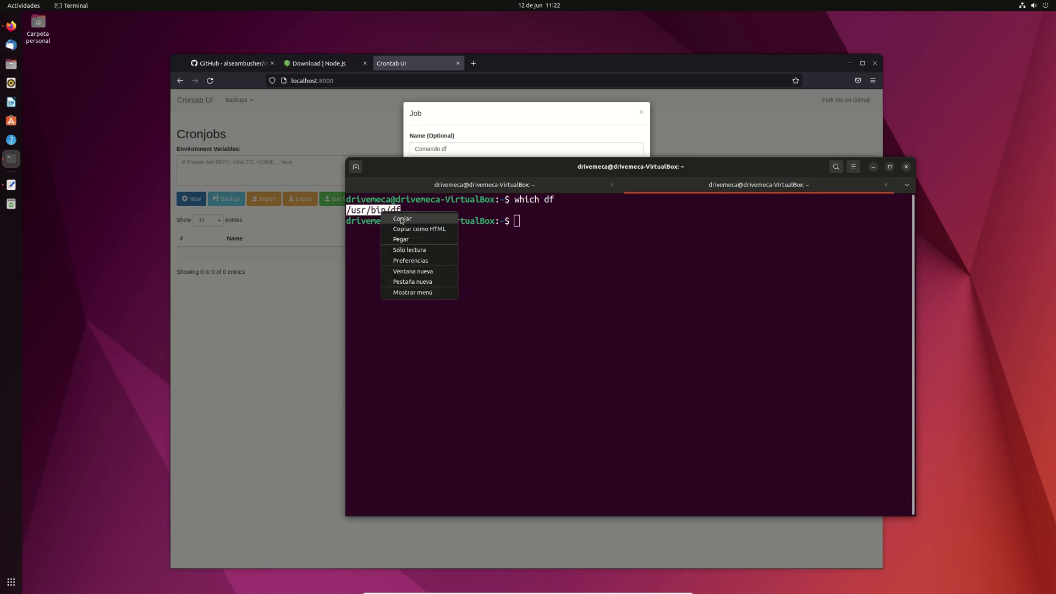
left_click(402, 219)
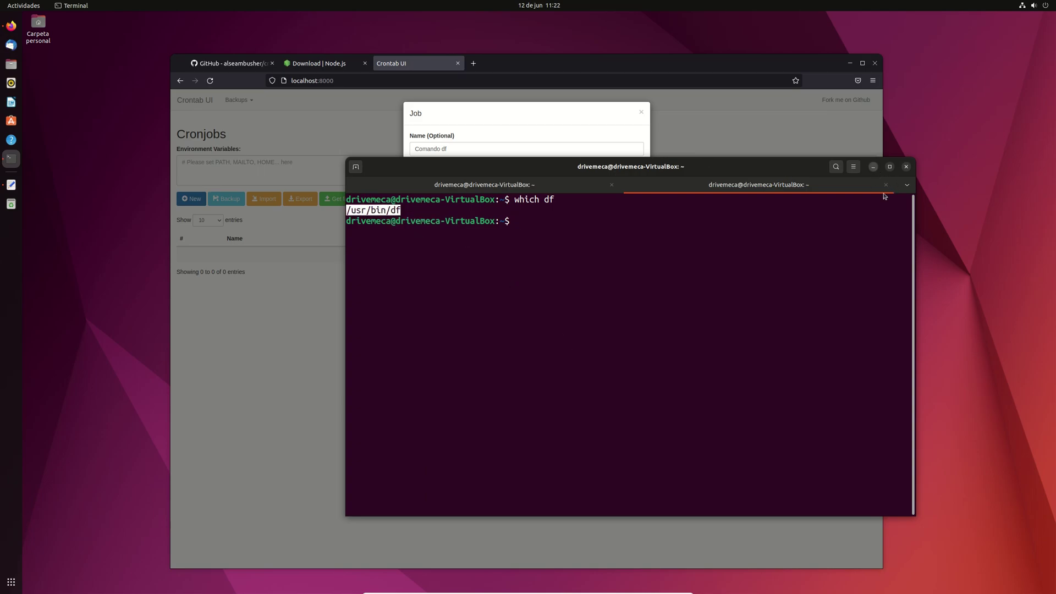
- Return to the browser, paste /usr/bin/df as the job's command and schedule the job at Startup
left_click(873, 166)
left_click(468, 180)
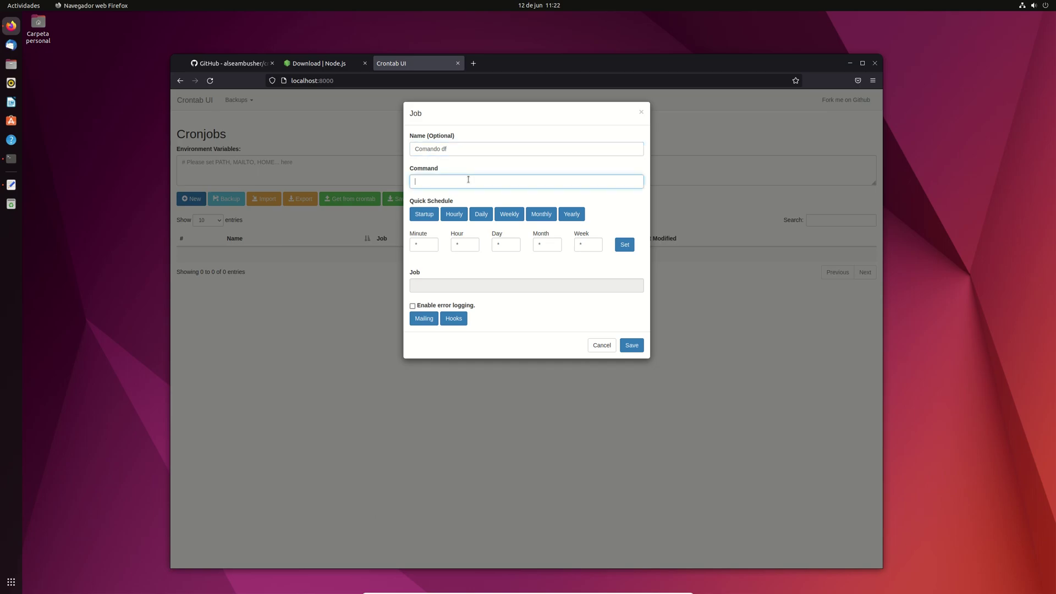
right_click(468, 181)
left_click(487, 229)
left_click(424, 216)
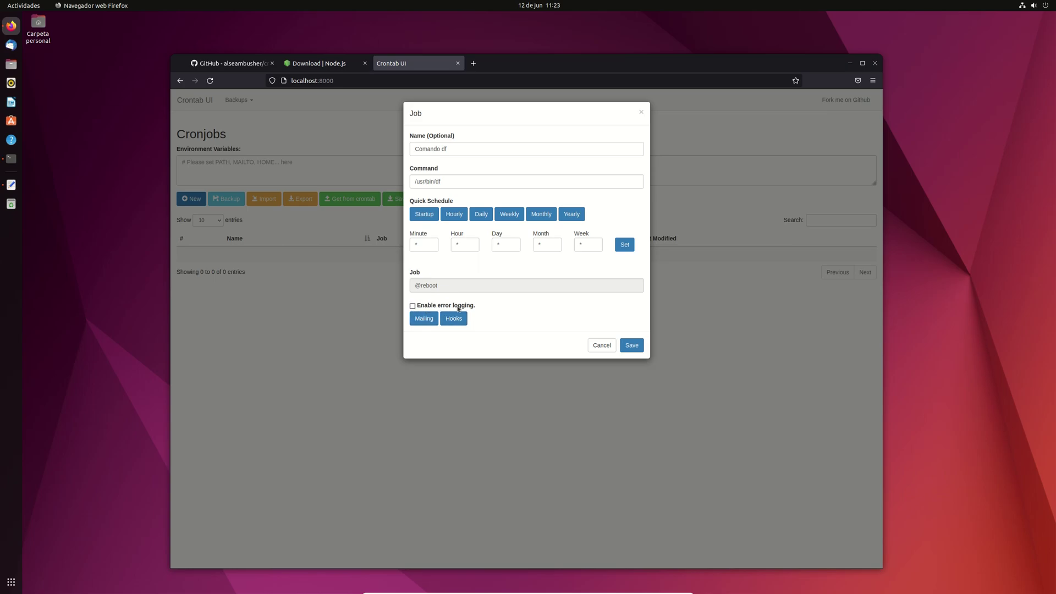
- Enable error logging for the job and save it after viewing its mailing settings without changes
left_click(413, 306)
left_click(424, 319)
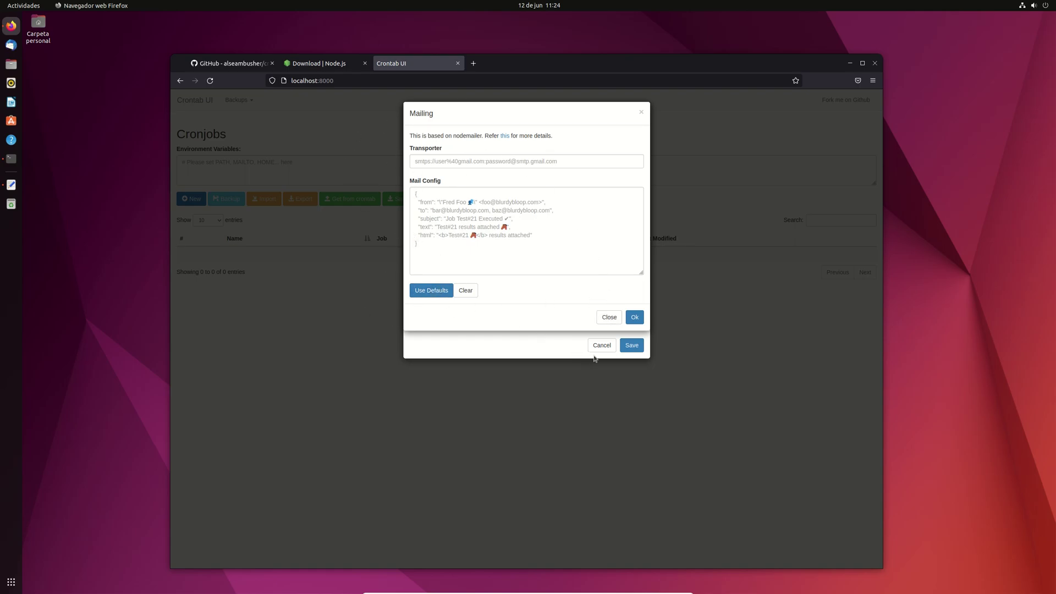
left_click(615, 318)
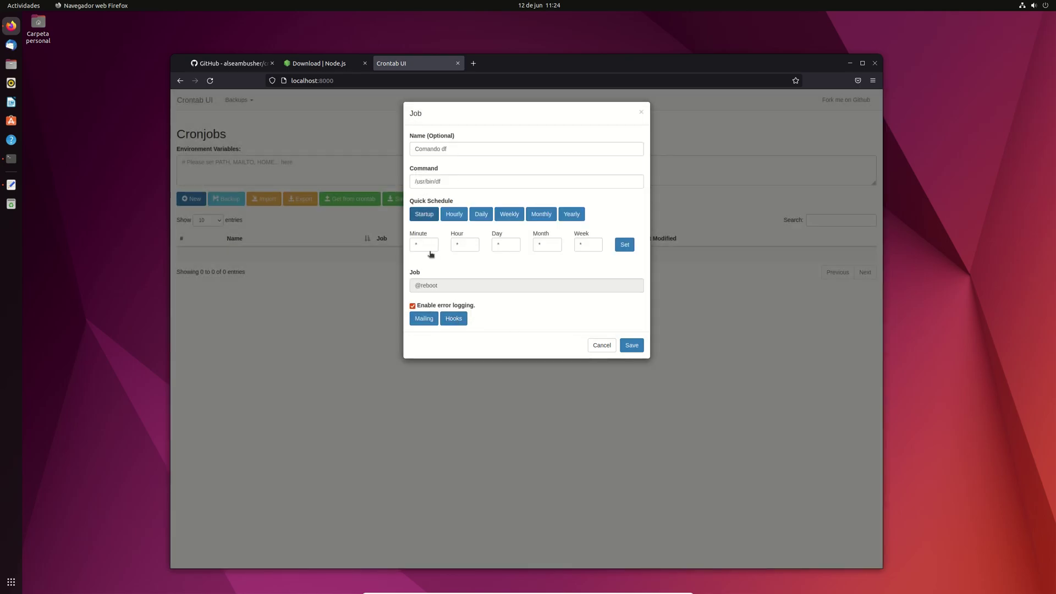
left_click(632, 346)
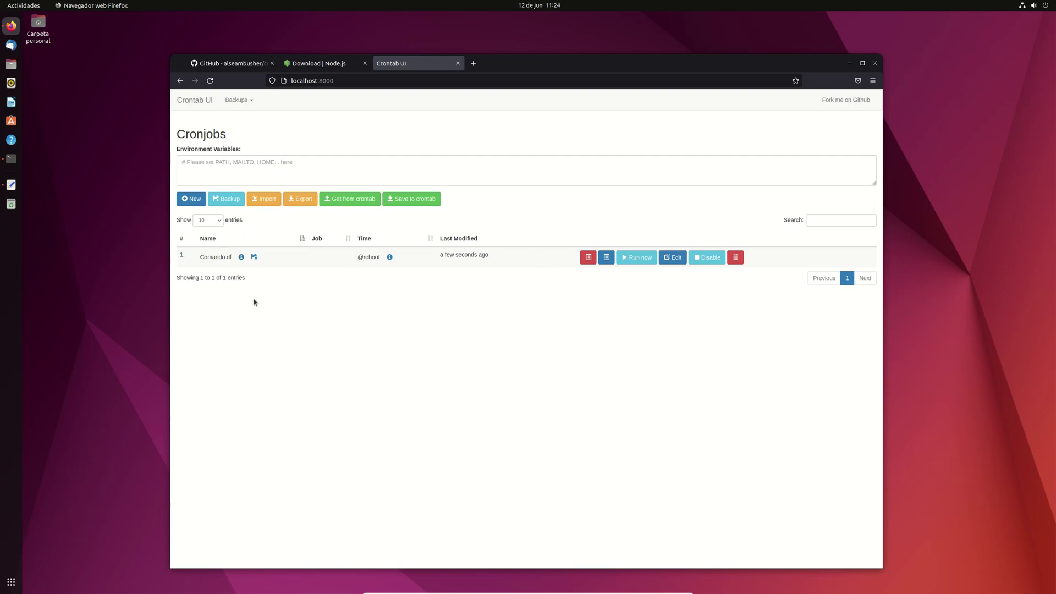
- Run the "Comando df" job immediately and confirm the run
mouse_move(255, 258)
left_click(639, 257)
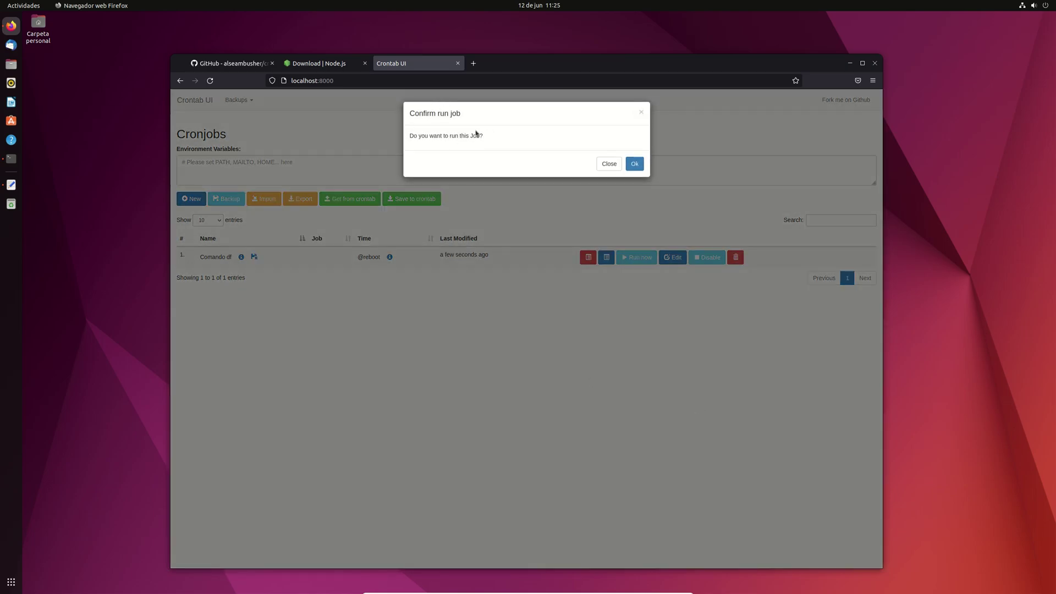
left_click(635, 164)
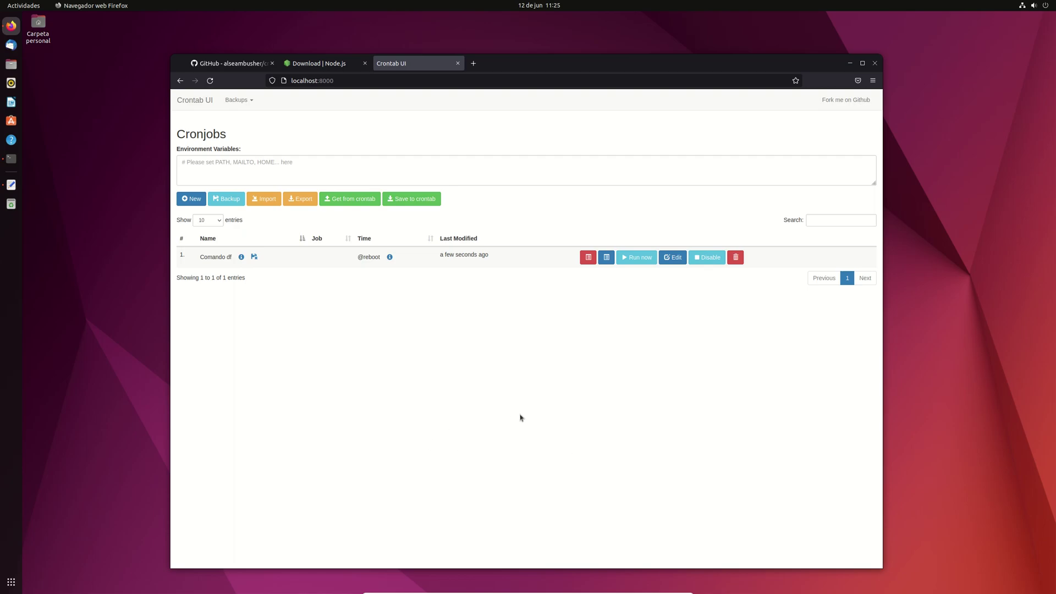
- View the stdout and stderr logs of the "Comando df" job, closing each log tab after reading
left_click(605, 258)
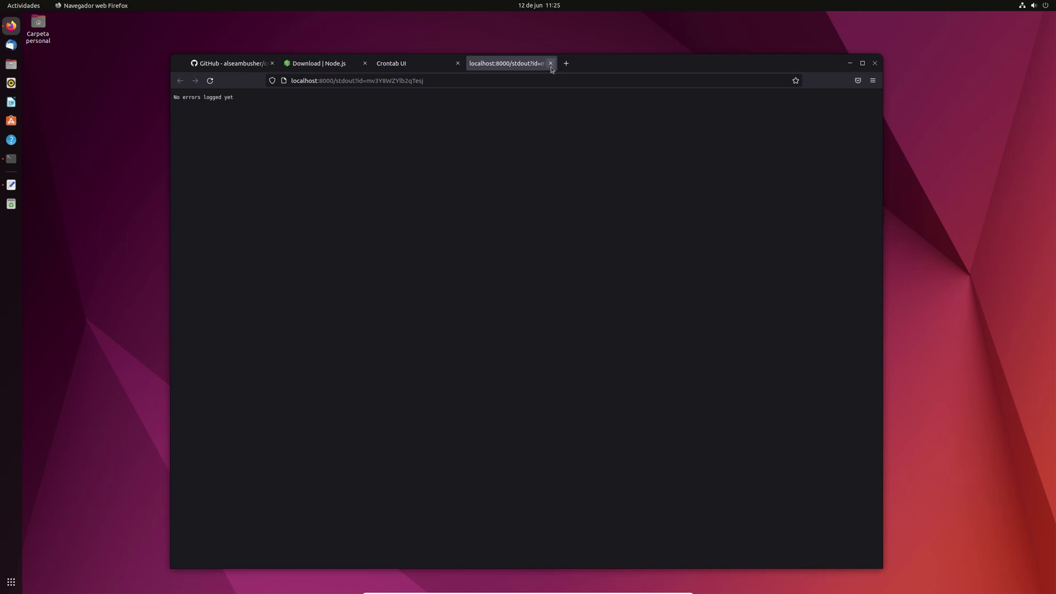
key("ctrl+w")
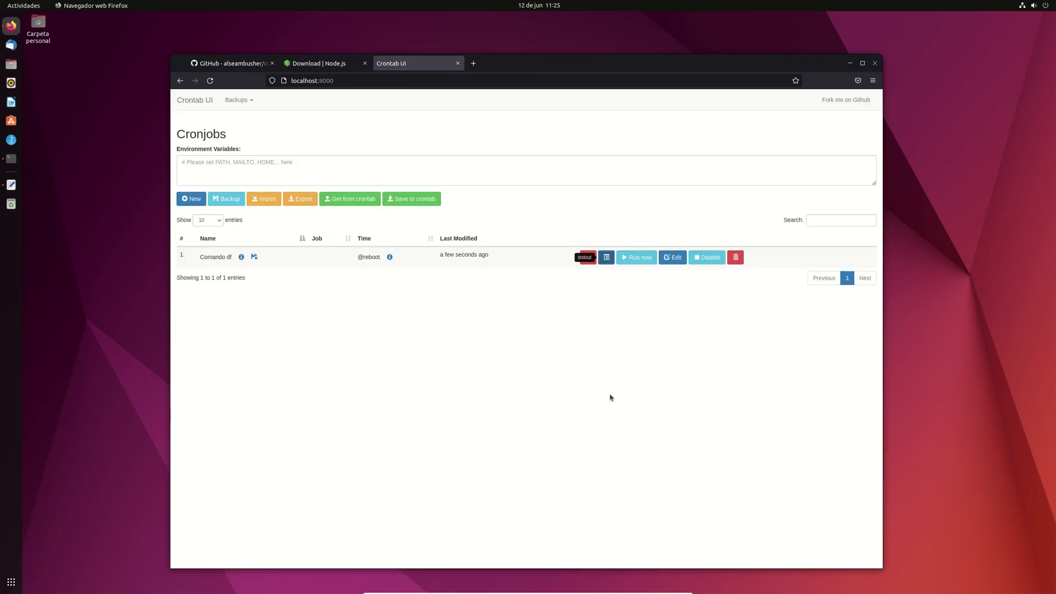
left_click(588, 258)
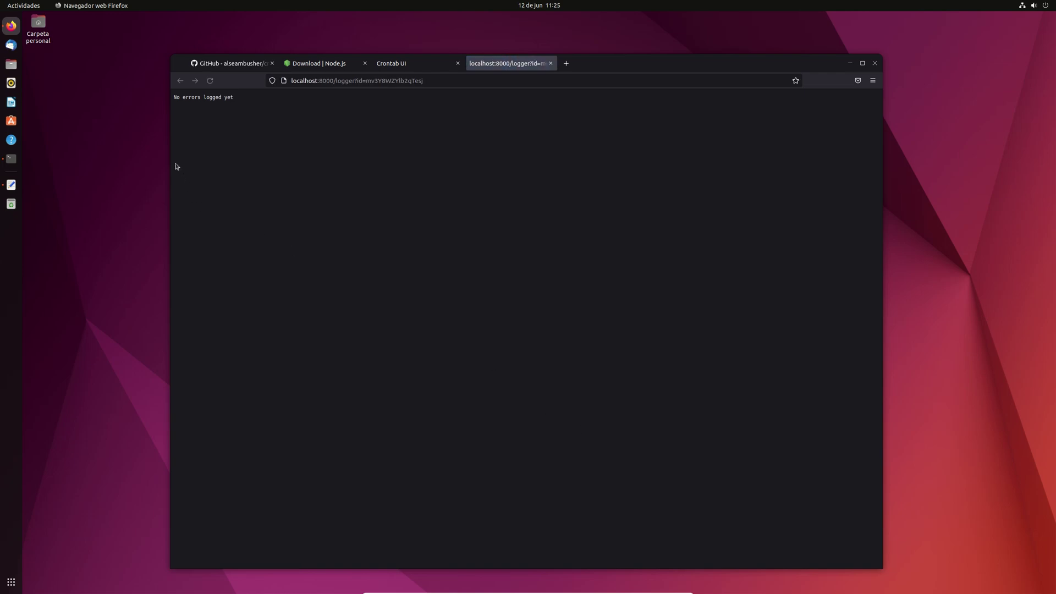
key("ctrl+w")
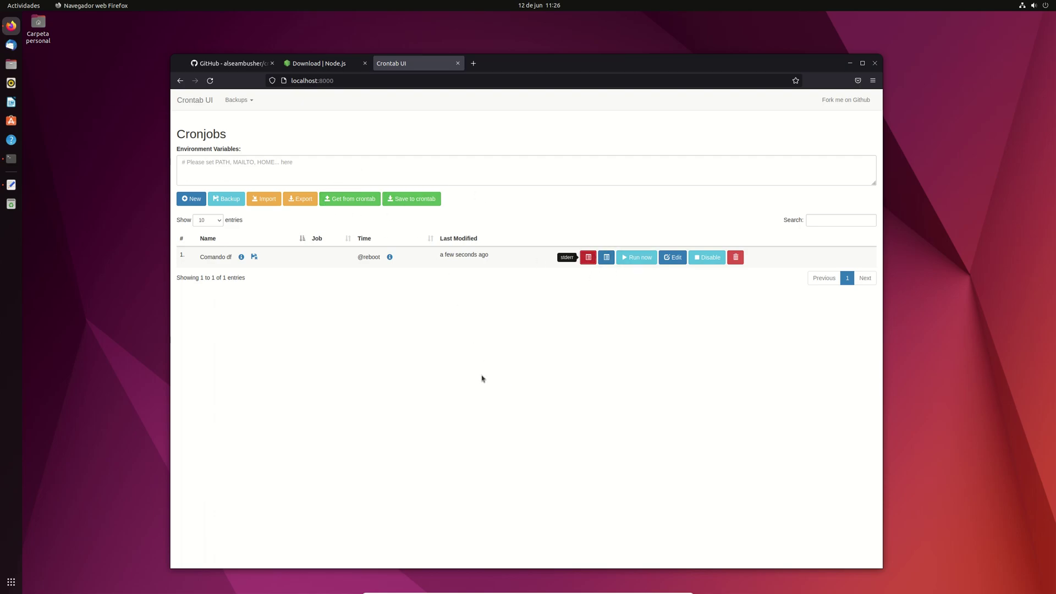
- Save the job list to the system crontab and confirm setting the crontab file
left_click(416, 201)
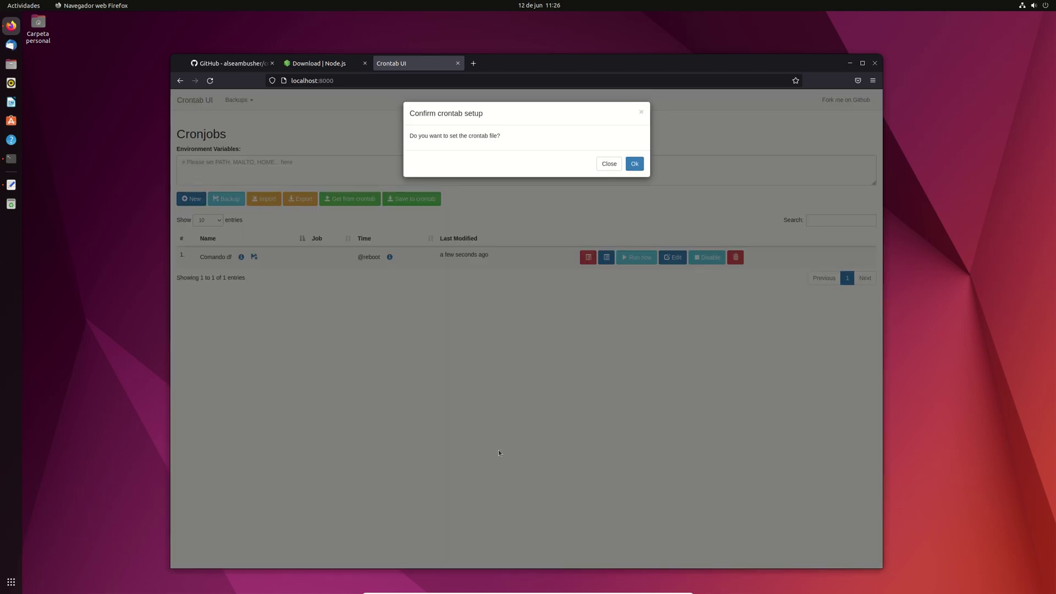
left_click(634, 164)
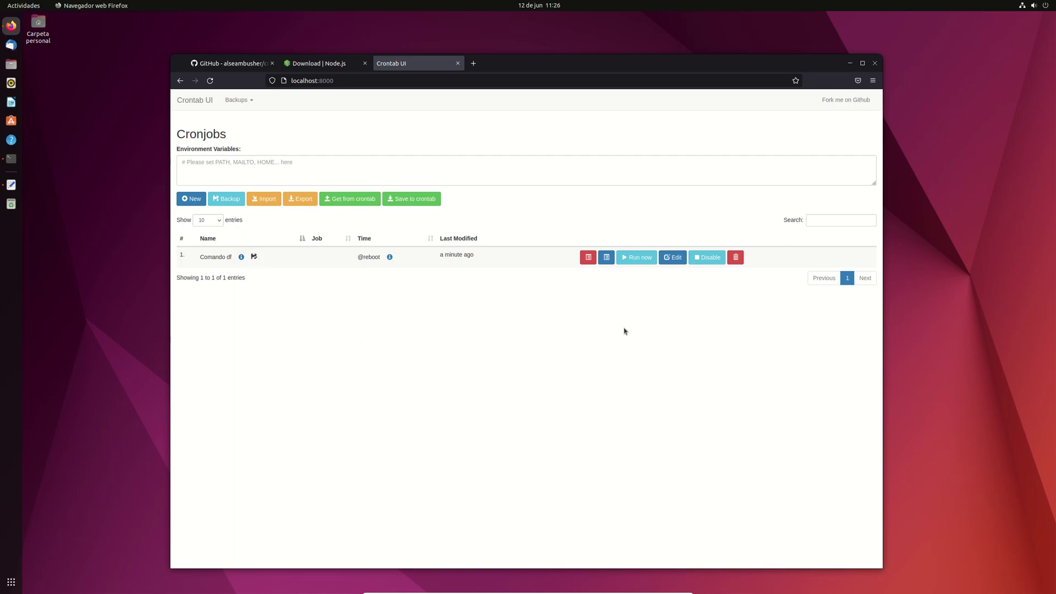
- Run the "Comando df" job again and view its stdout log, closing the log tab after reading
left_click(632, 255)
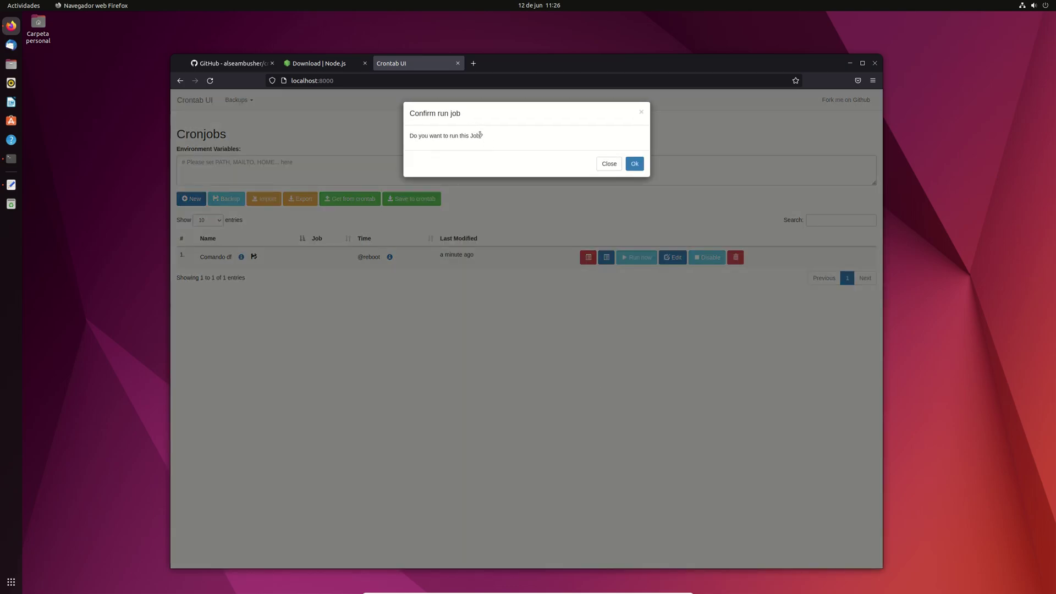
left_click(634, 163)
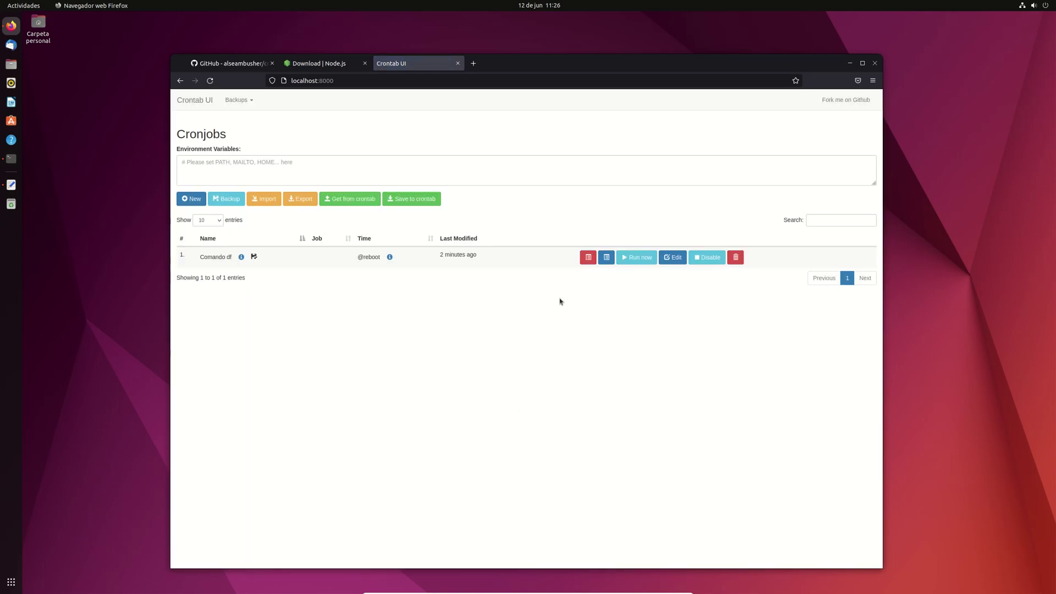
left_click(606, 258)
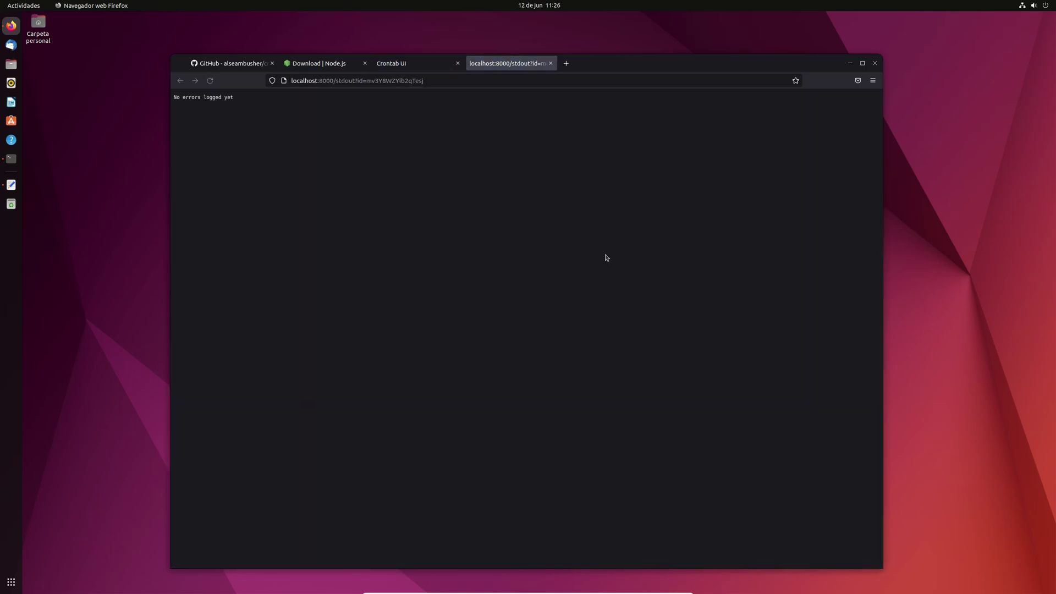
left_click(550, 64)
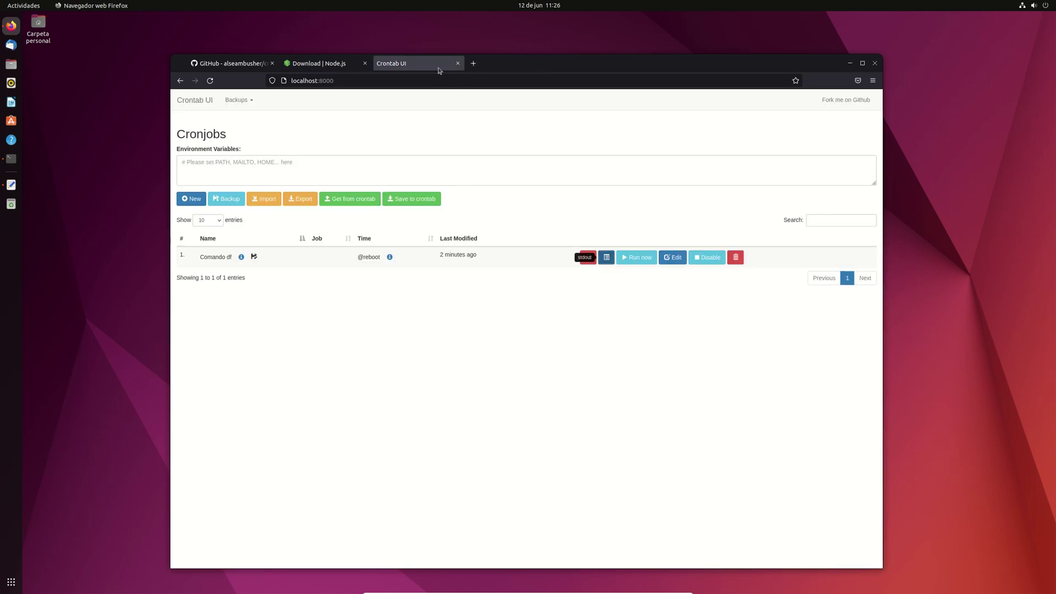
- Open the "Comando df" job for editing and copy the /usr/bin/df path from the terminal
left_click(674, 257)
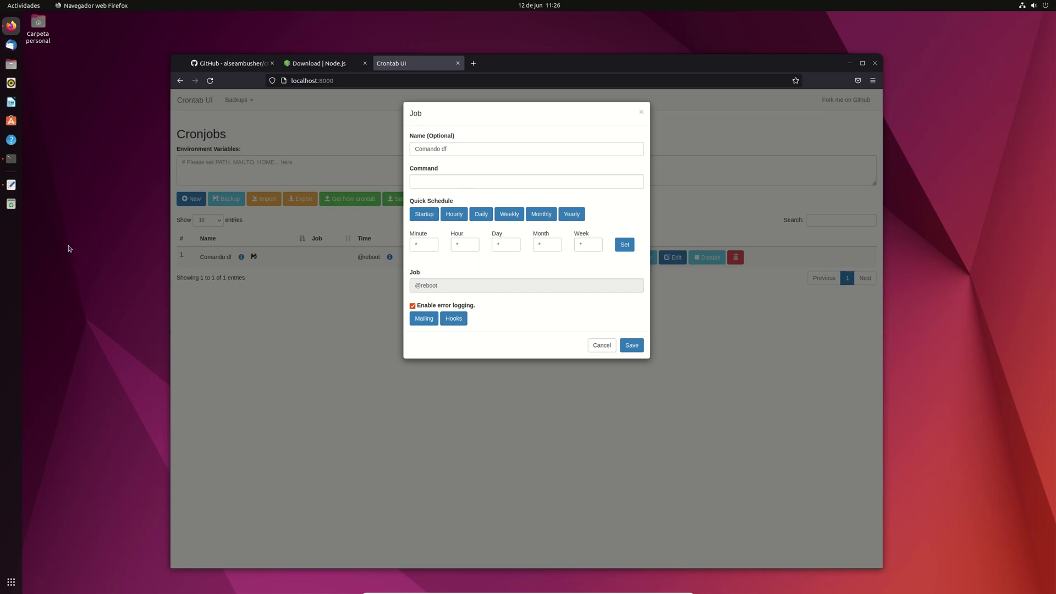
left_click(11, 158)
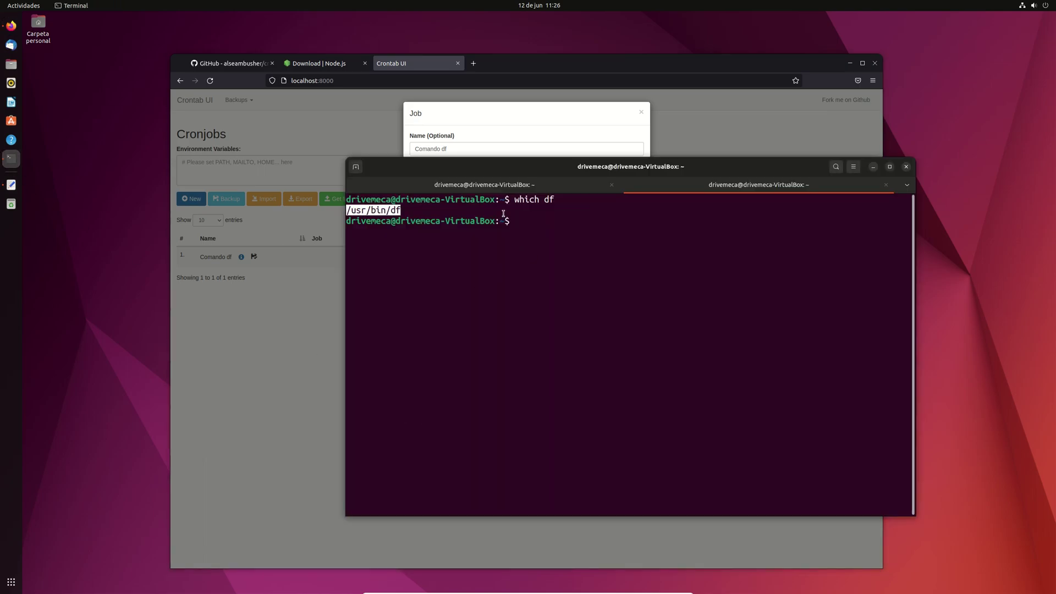
double_click(361, 210)
right_click(360, 210)
left_click(374, 216)
- Return to the browser, set the job's command to /usr/bin/df -h and save the job
left_click(873, 167)
left_click(459, 180)
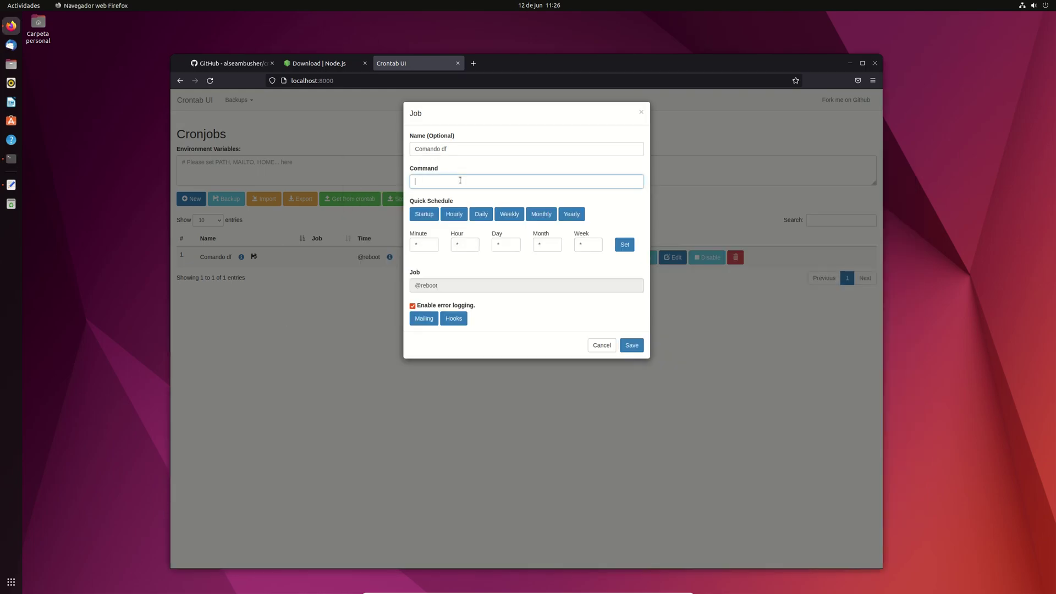
key("ctrl+v")
left_click(633, 343)
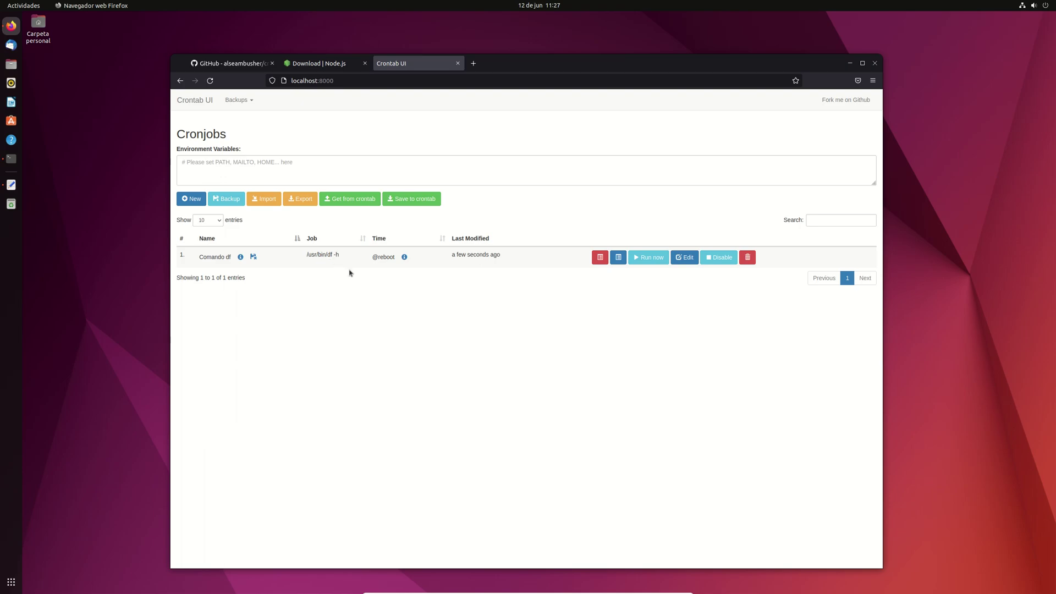
- Run the edited "Comando df" job and view its stdout and stderr logs, closing each log tab after reading
left_click(653, 258)
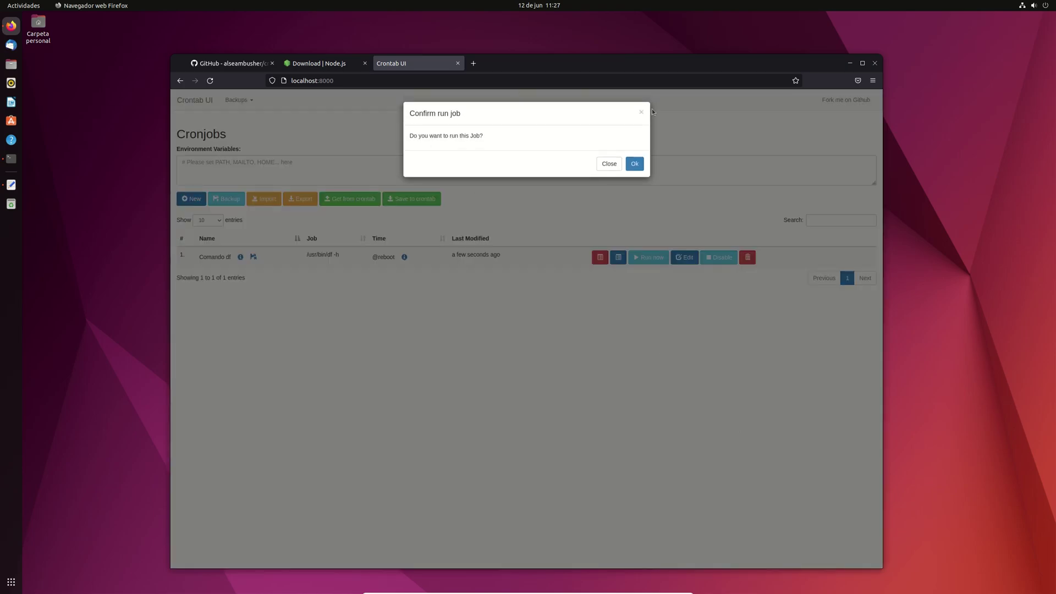
left_click(634, 163)
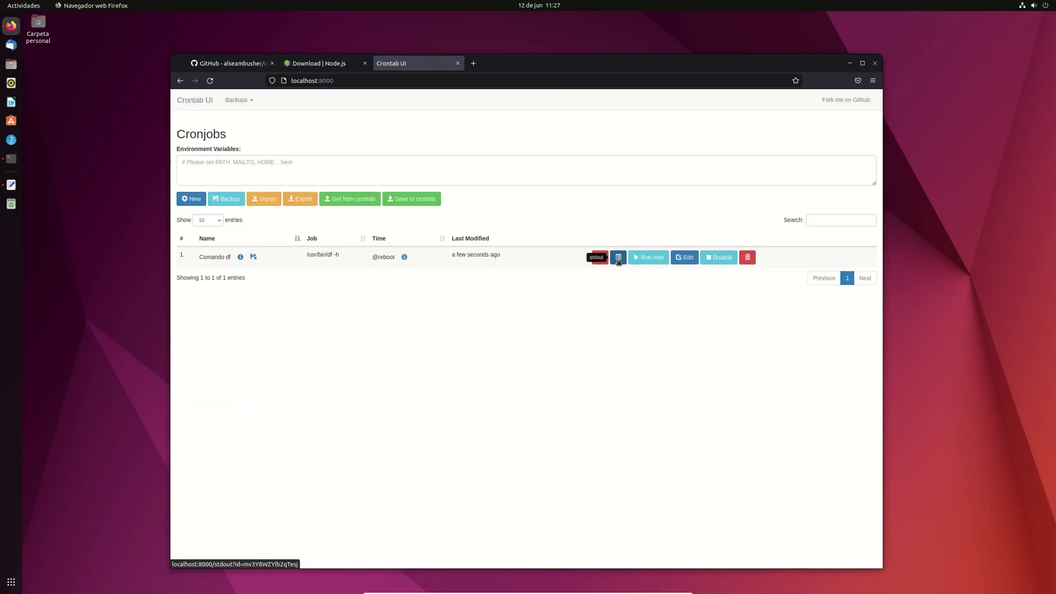
left_click(618, 258)
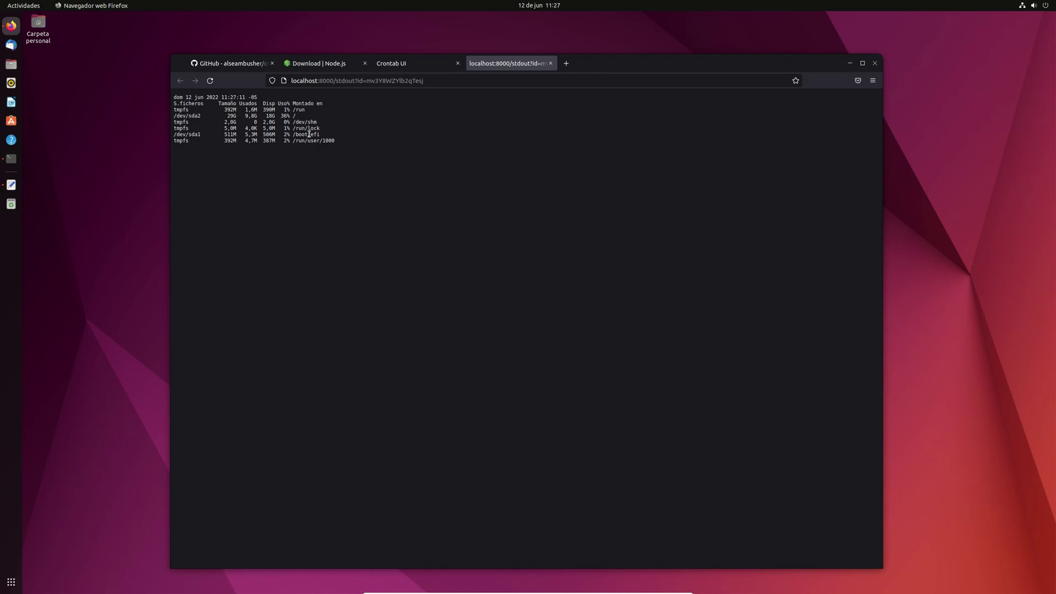
left_click(551, 63)
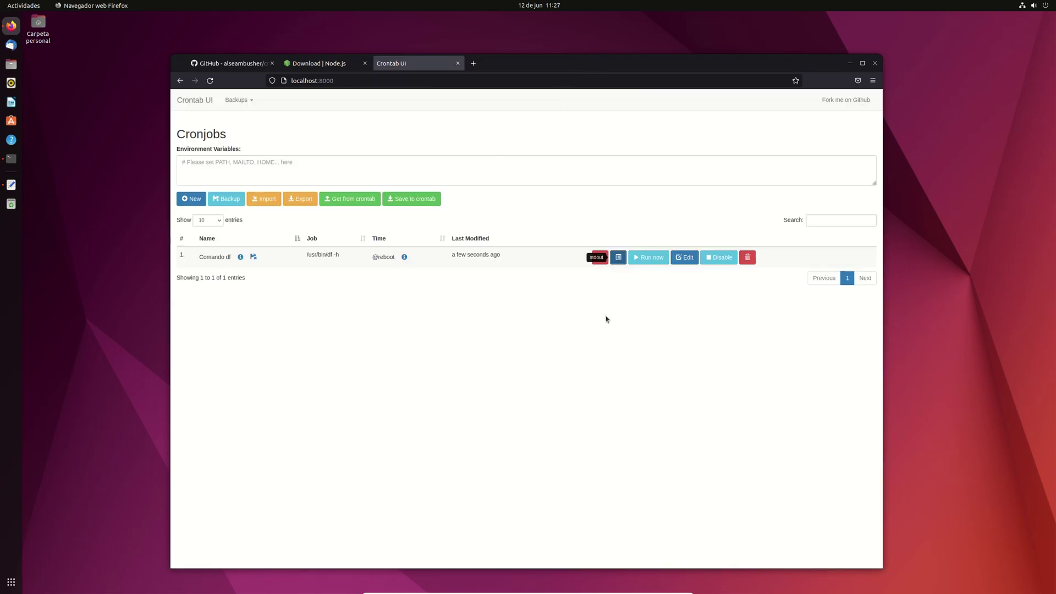
left_click(594, 258)
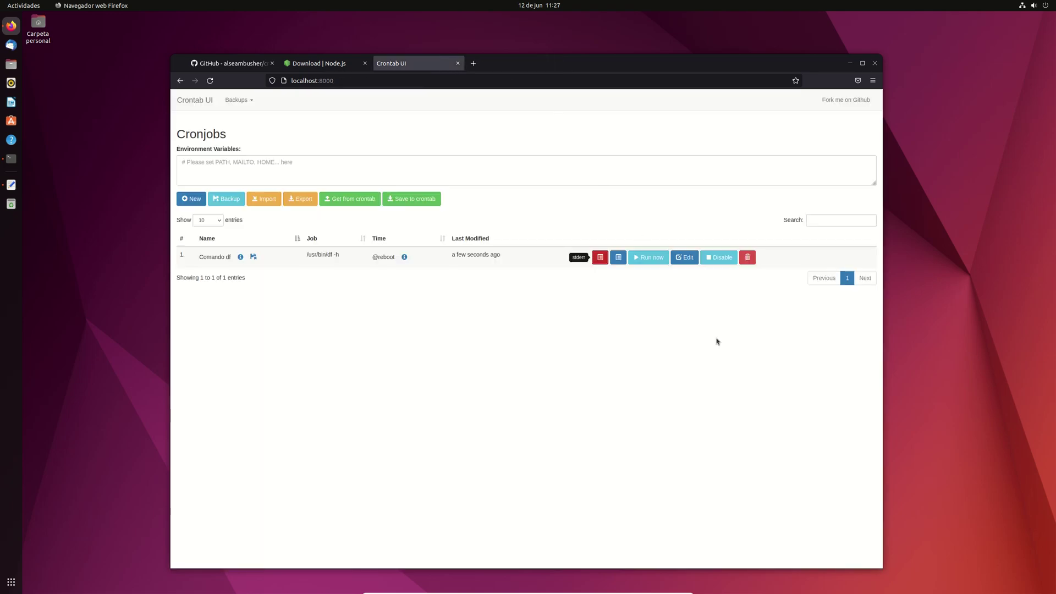
left_click(551, 63)
- Save the edited "Comando df" job to the crontab and confirm the setup
left_click(407, 201)
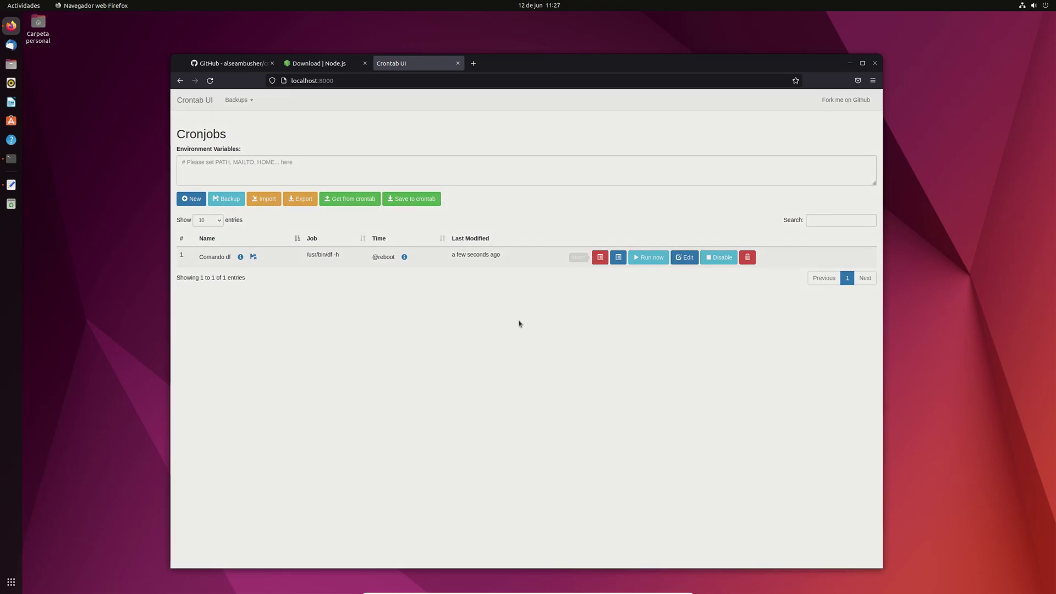
left_click(634, 163)
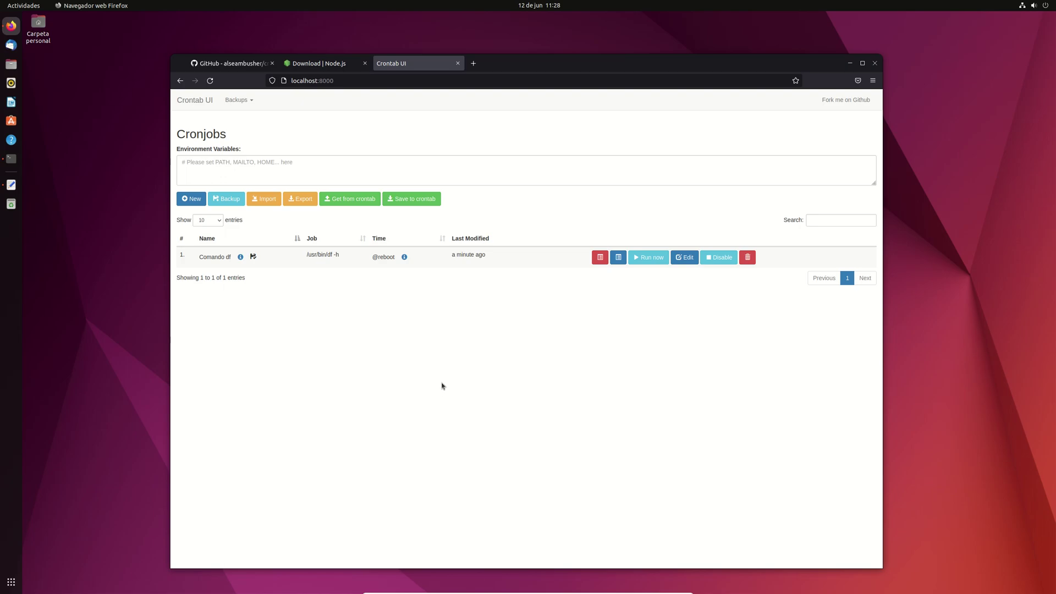
- Review the installation commands in Ubuntu-desktop-crontab-ui.txt in the text editor, and return to the browser
left_click(11, 185)
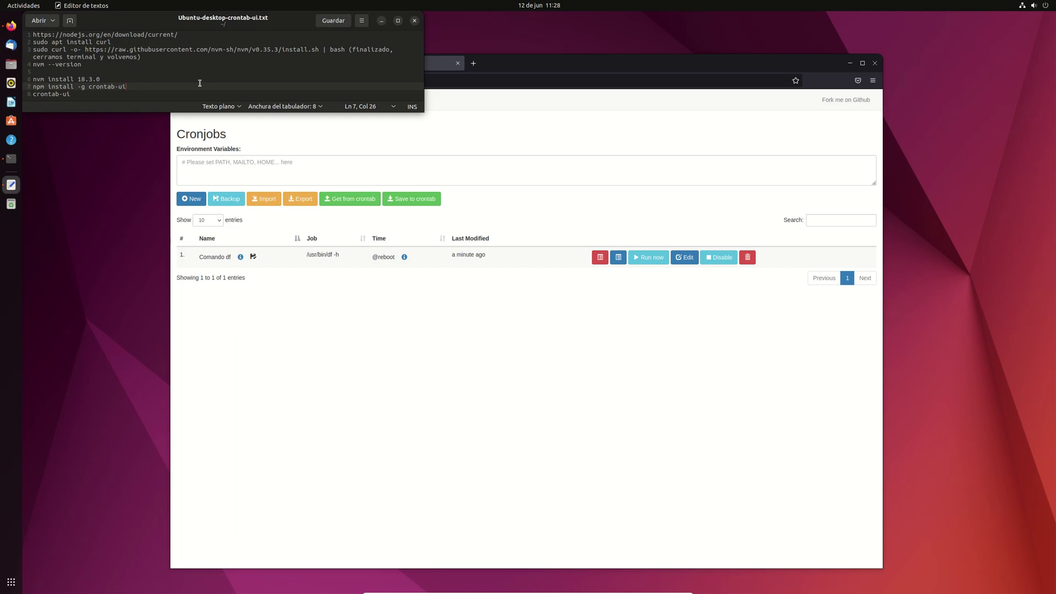
left_click(514, 121)
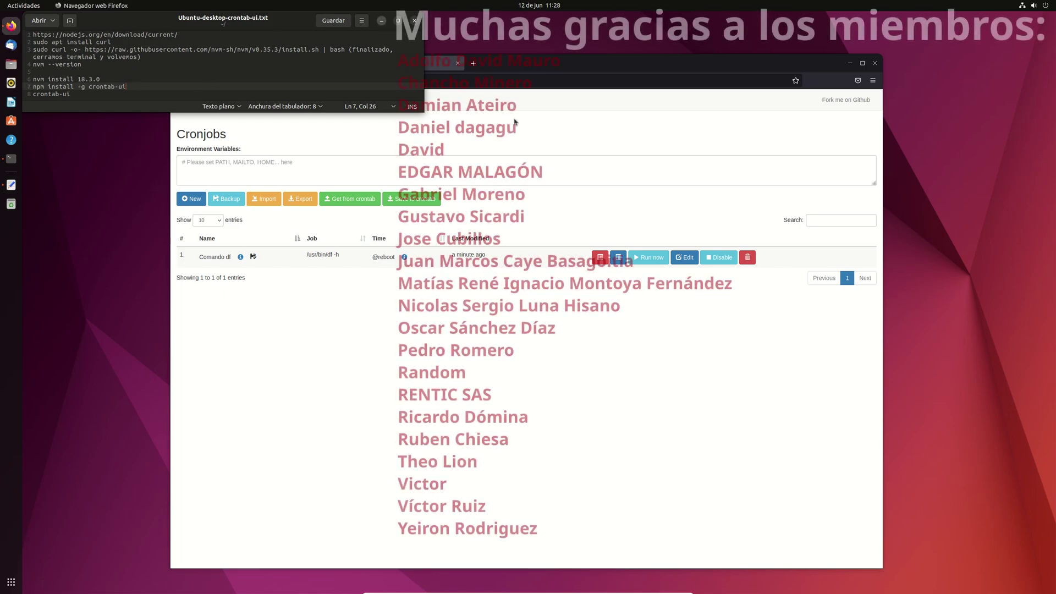